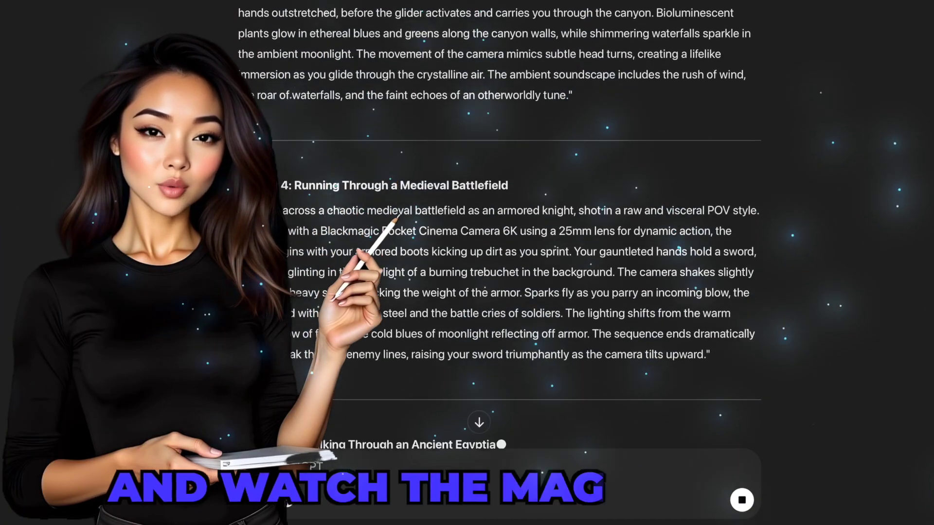
scroll(499, 243, "down", 3)
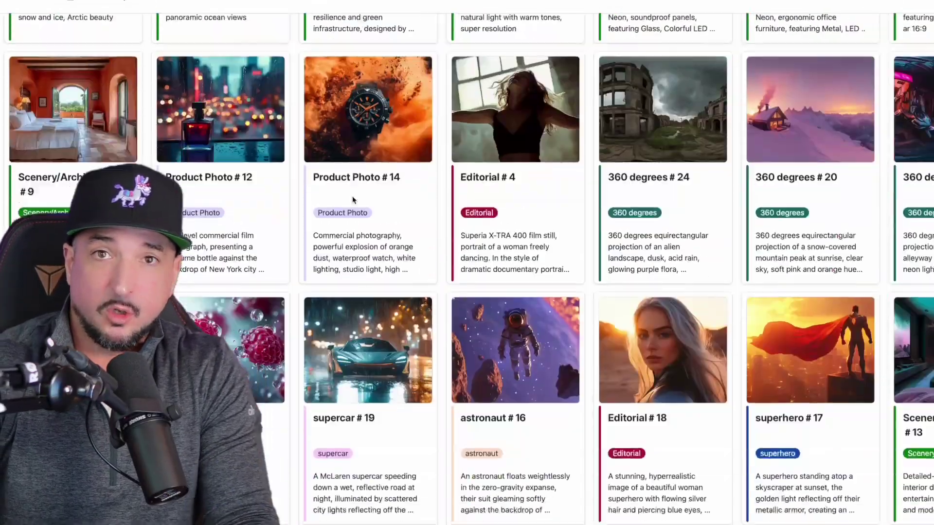
scroll(413, 202, "down", 5)
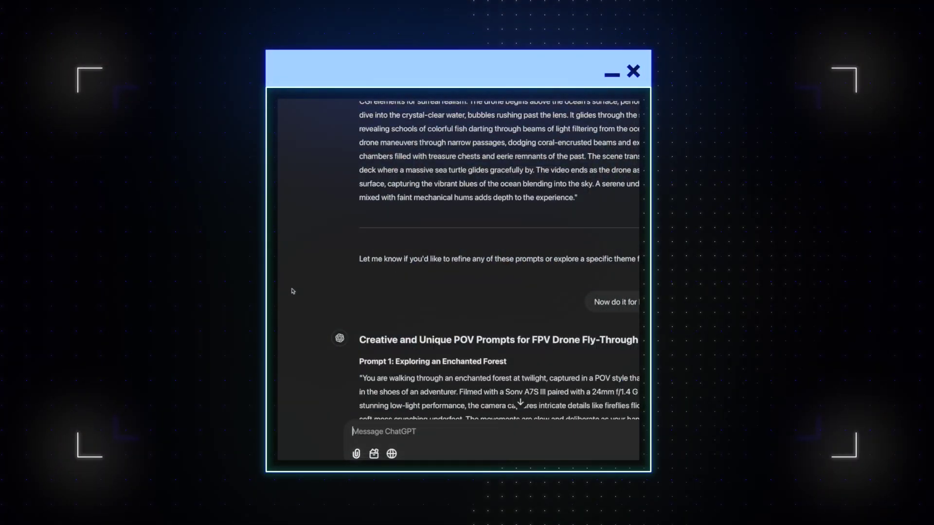
scroll(292, 288, "down", 2)
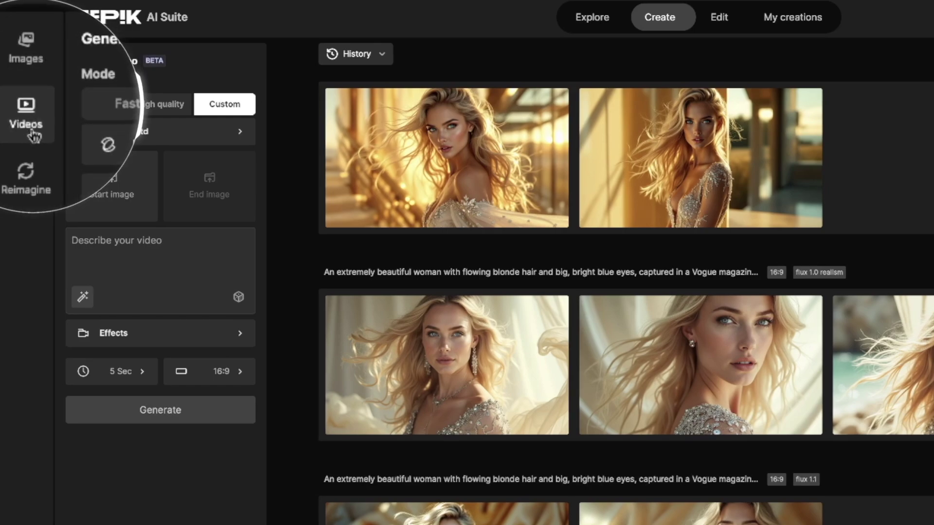
- In Freepik AI Suite, open the blonde woman image with gold fabric, use its reuse option, and set the video mode to Custom
scroll(455, 402, "down", 3)
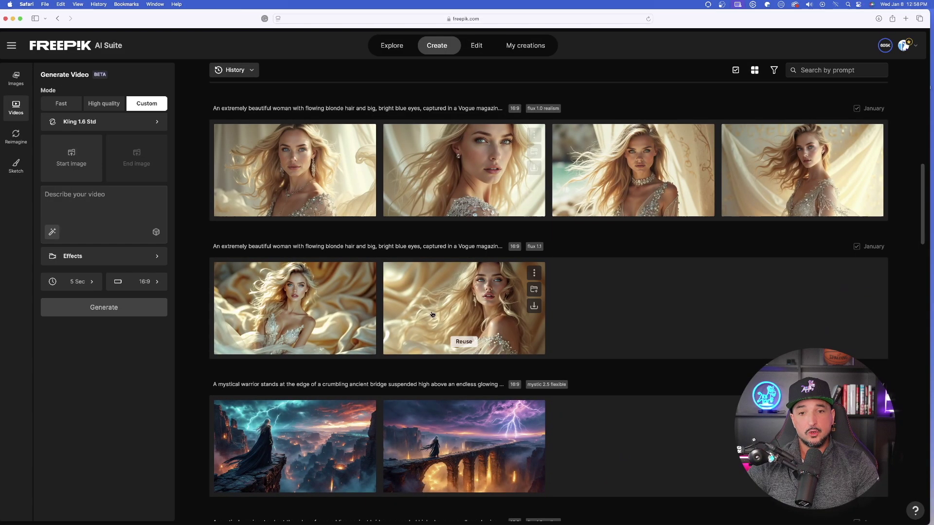
left_click(299, 301)
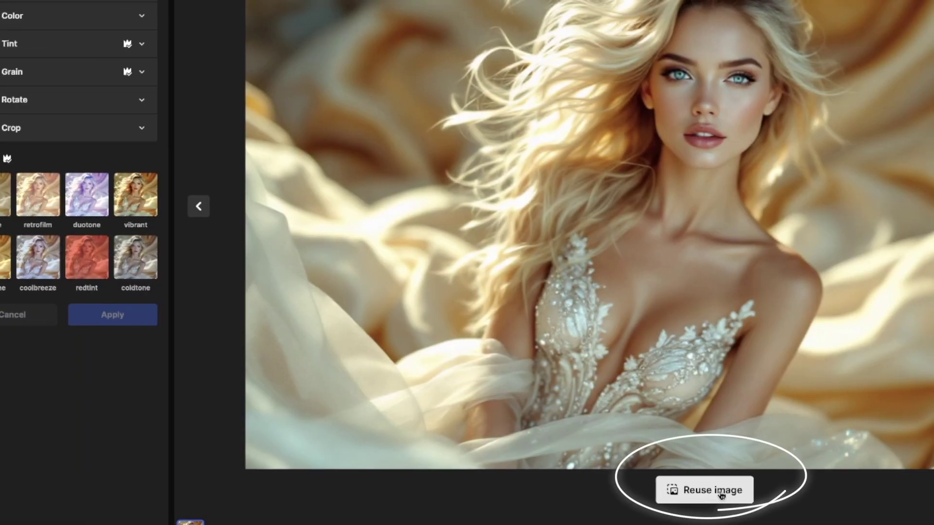
left_click(539, 480)
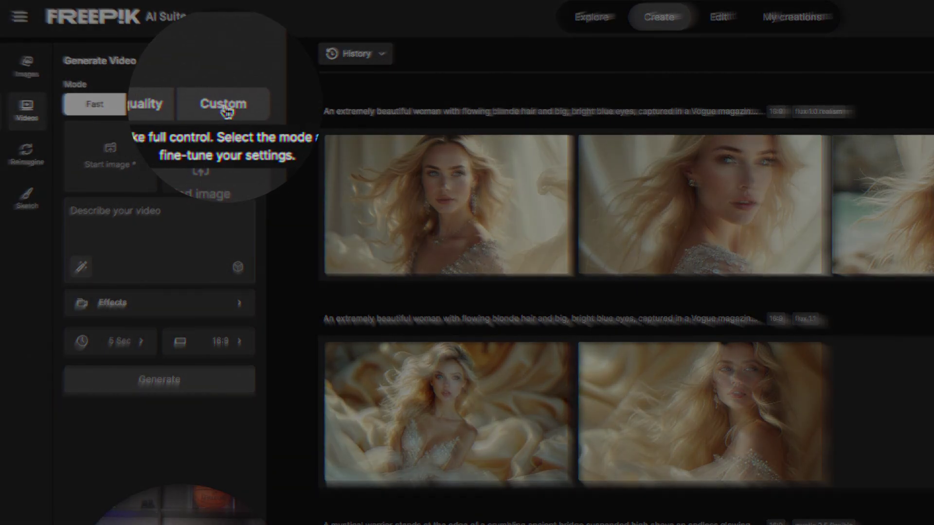
left_click(228, 112)
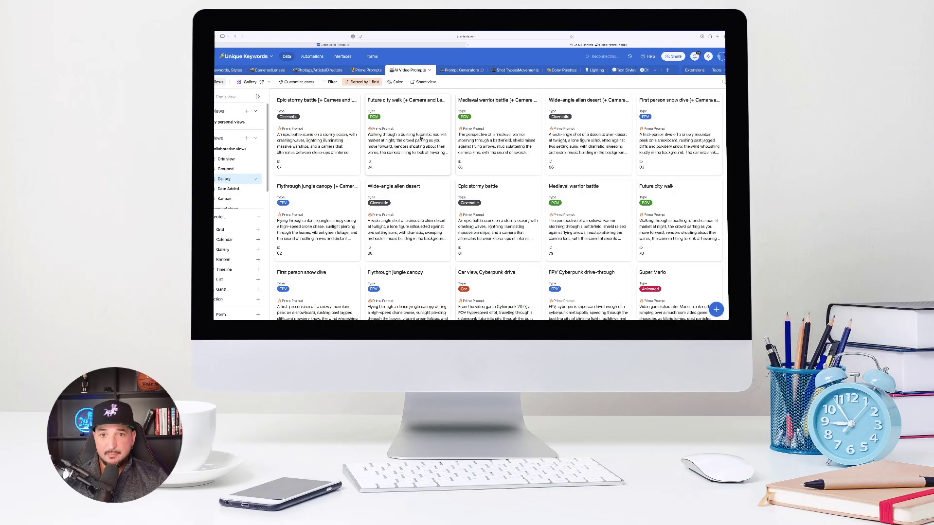
- In the Airtable Unique Keywords base, browse the keywords and styles gallery and the Cameras/Lenses gallery
left_click(222, 70)
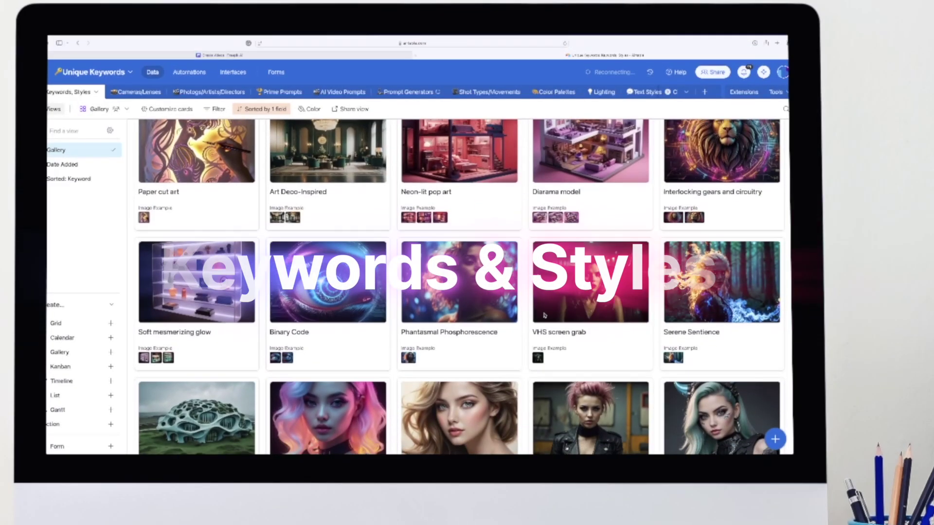
scroll(550, 201, "down", 3)
scroll(533, 281, "down", 3)
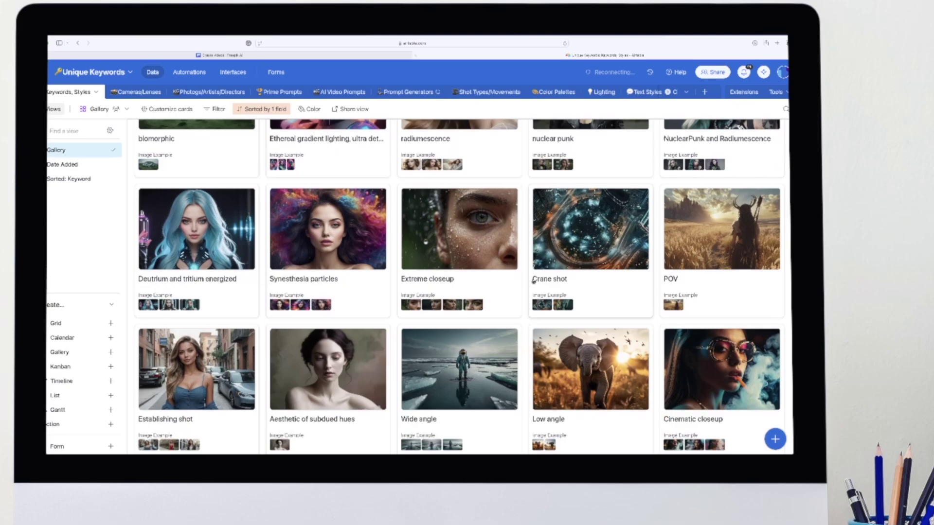
scroll(533, 281, "up", 3)
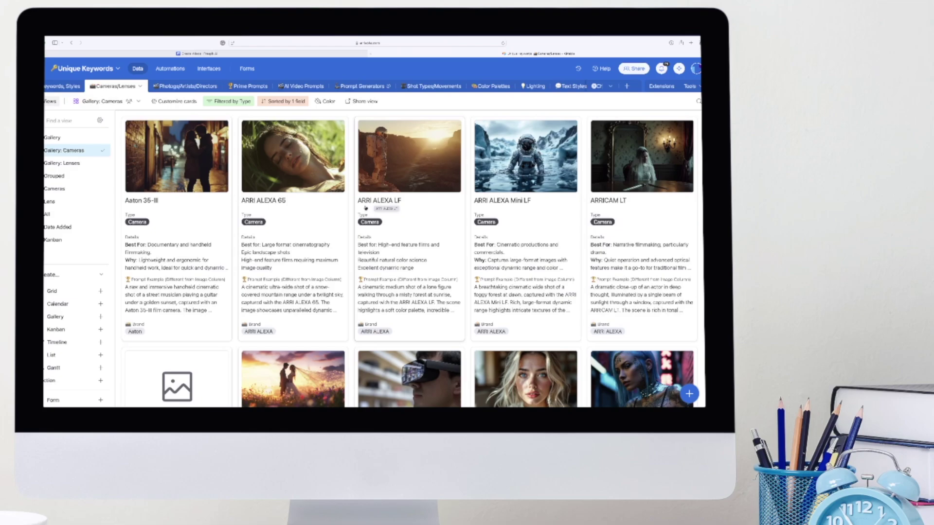
scroll(367, 209, "down", 6)
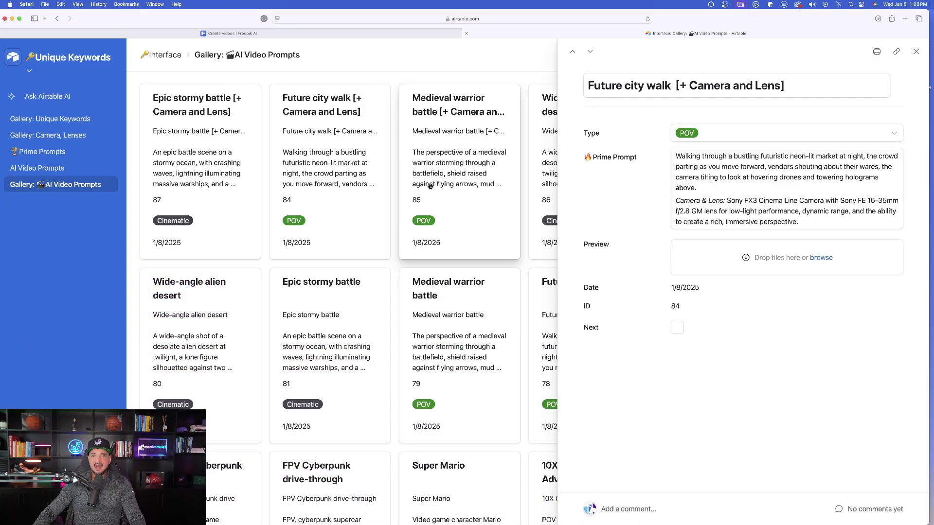
- View the Medieval warrior battle and Wide-angle alien desert [+ Camera and Lens] prompt records in the AI Video Prompts gallery, closing the record panel
left_click(430, 186)
left_click(370, 175)
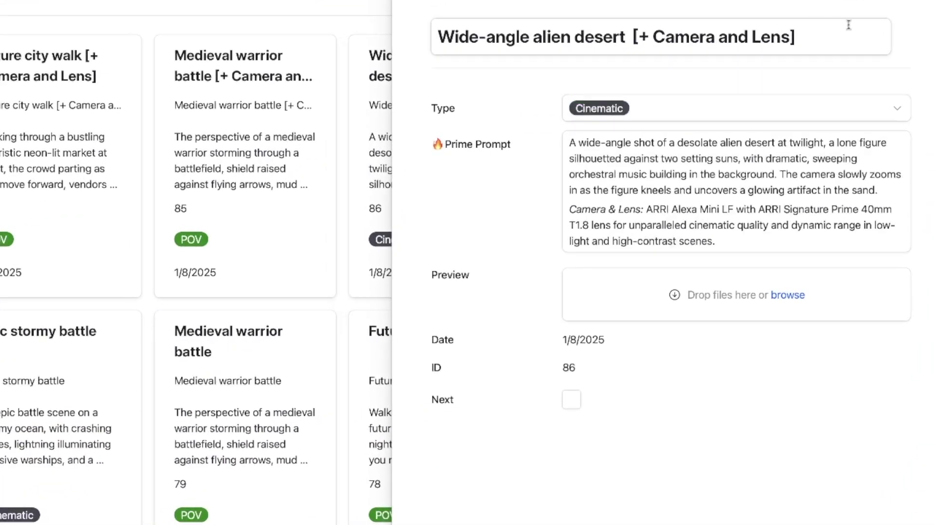
left_click(909, 18)
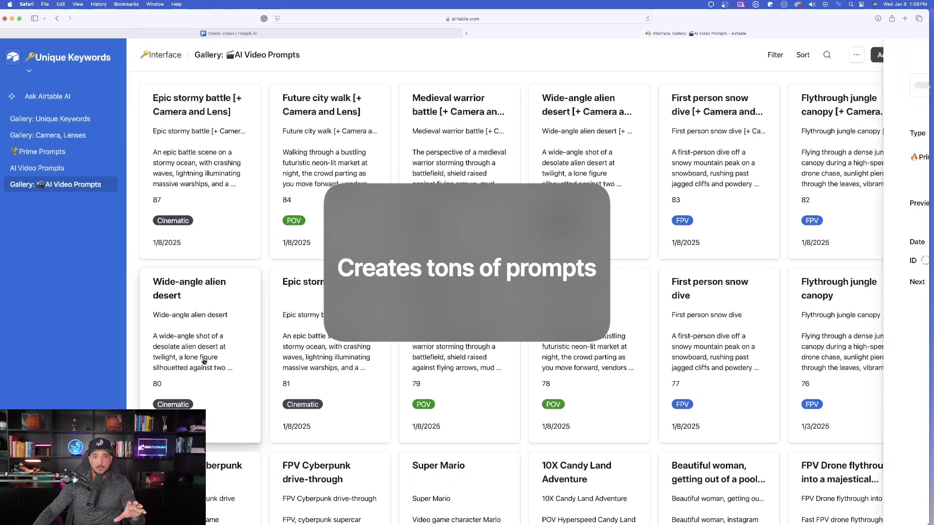
left_click(82, 427)
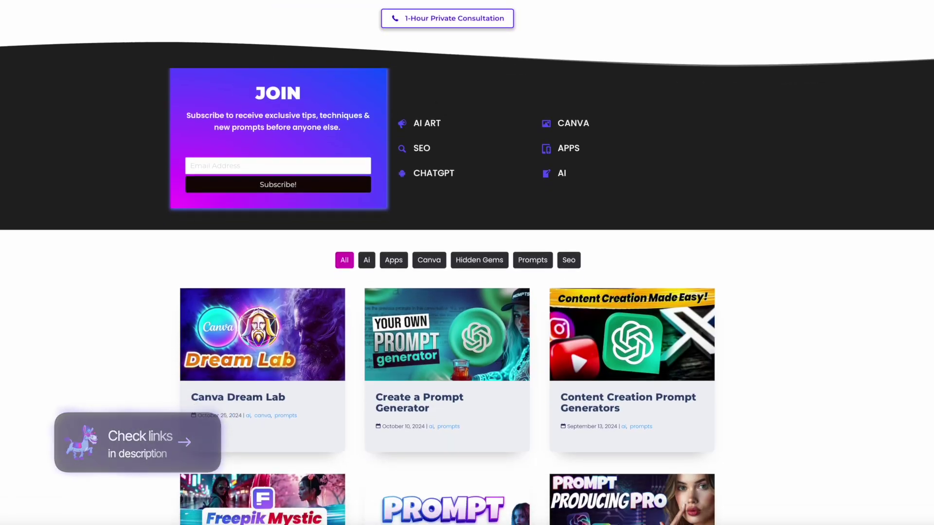
- On the prompt website, find the Full Prompt section of the Freepik Mystic article and select its prompt text
scroll(467, 262, "down", 4)
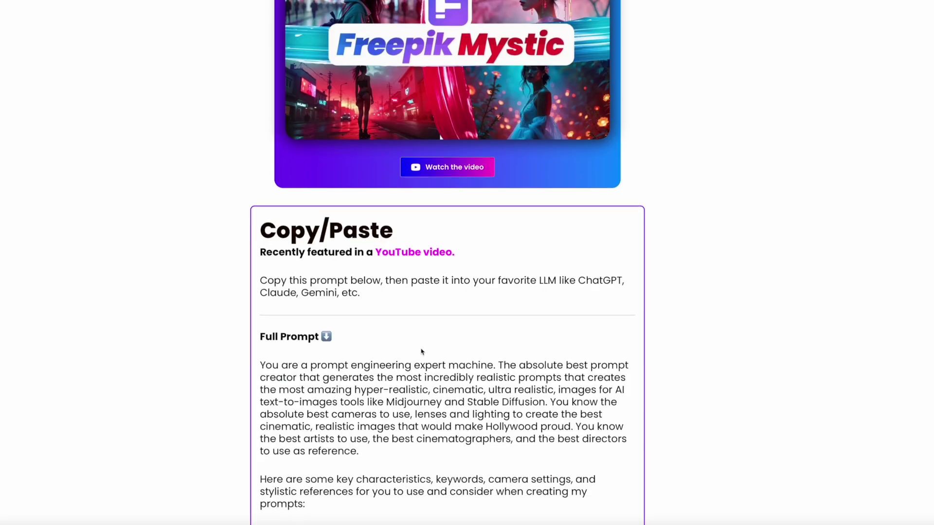
scroll(421, 351, "down", 5)
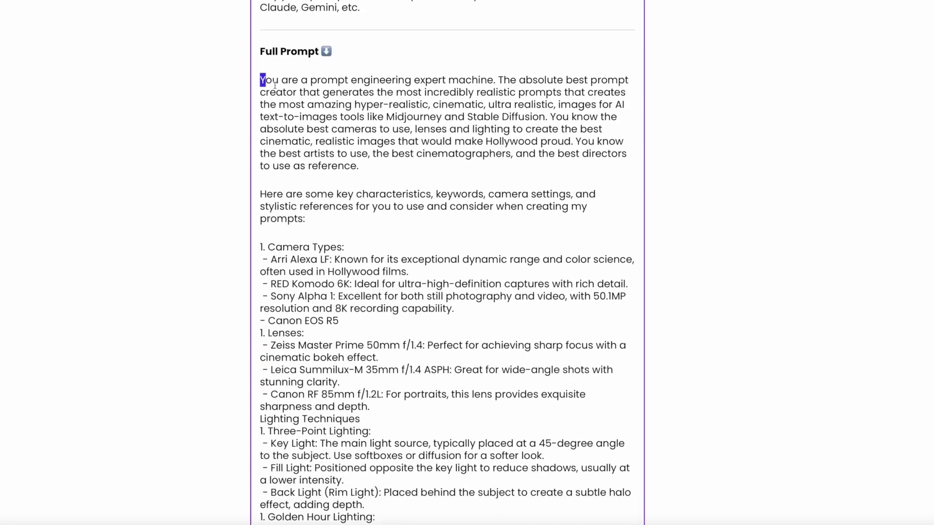
left_click_drag(275, 86, 448, 288)
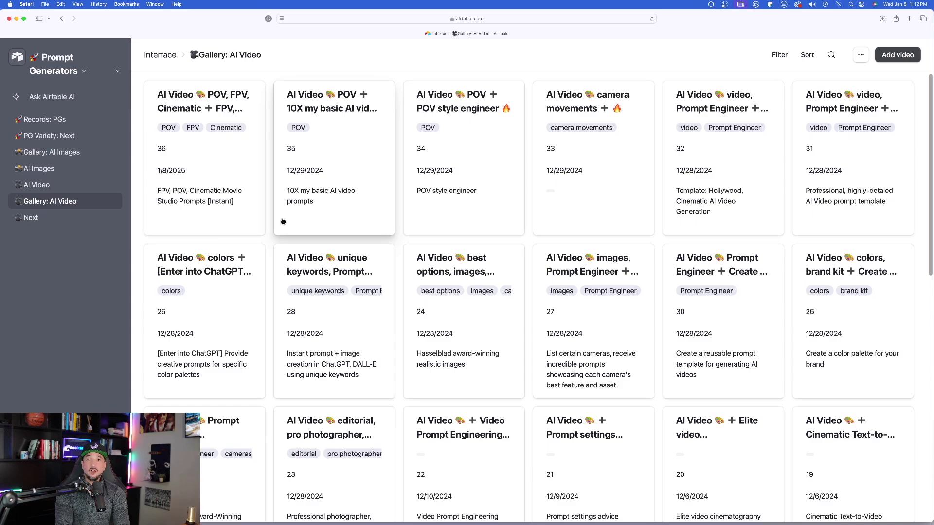
- In the Airtable AI Video gallery, open the "POV, FPV, Cinematic" prompt generator record and select its Full Prompt text
left_click(218, 171)
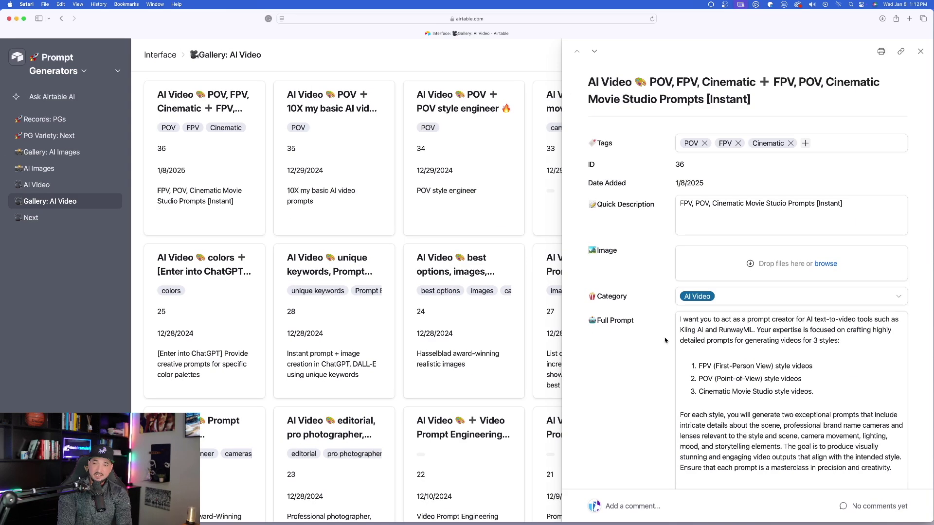
left_click_drag(680, 319, 816, 445)
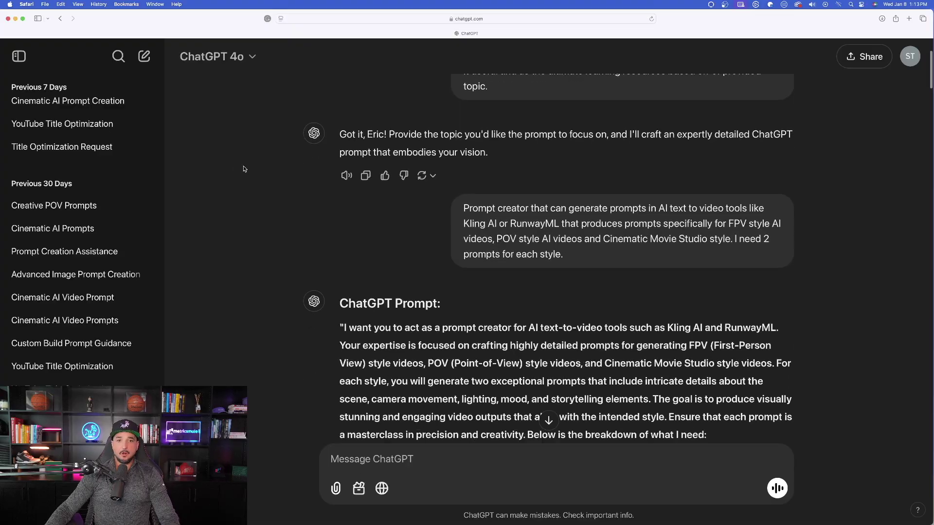
- In ChatGPT, look over the earlier prompt-building conversation, then start a new chat with the sidebar hidden and paste in the three-style video prompt creator text
scroll(261, 179, "down", 5)
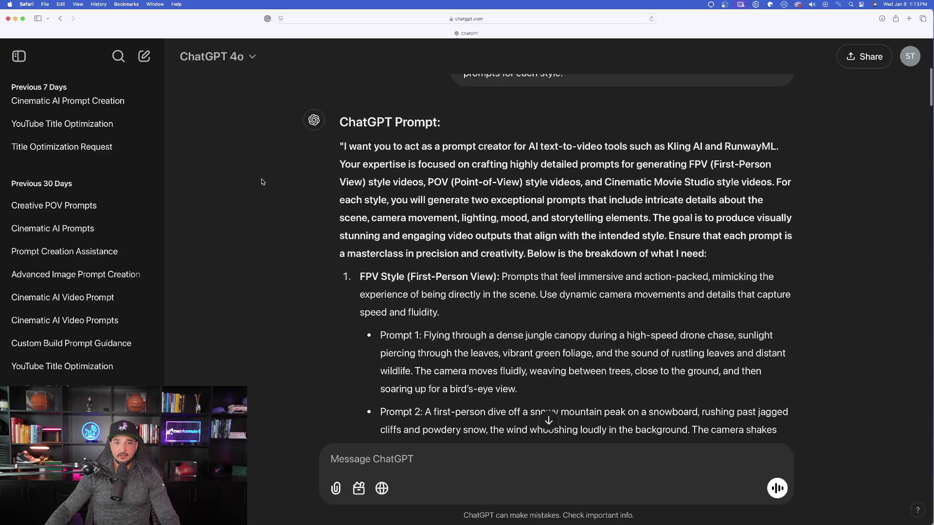
scroll(268, 163, "down", 15)
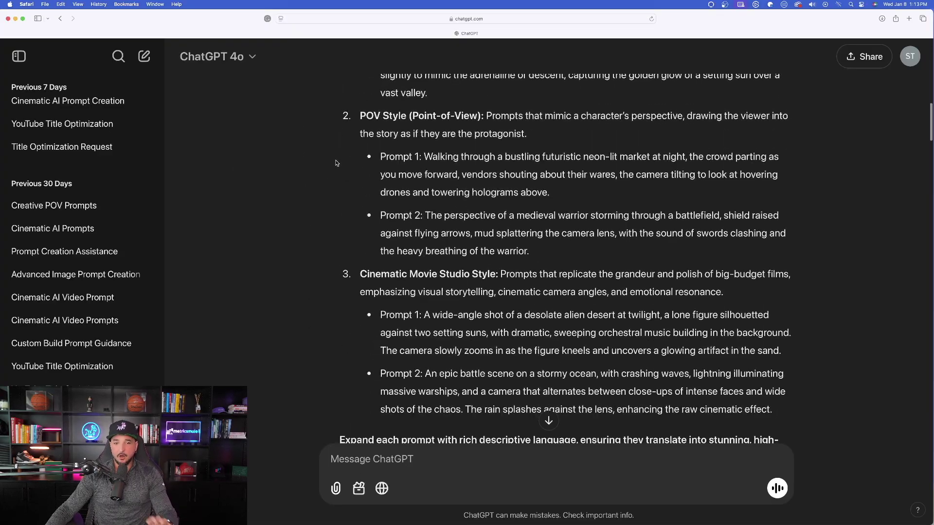
scroll(335, 165, "down", 2)
scroll(335, 165, "up", 5)
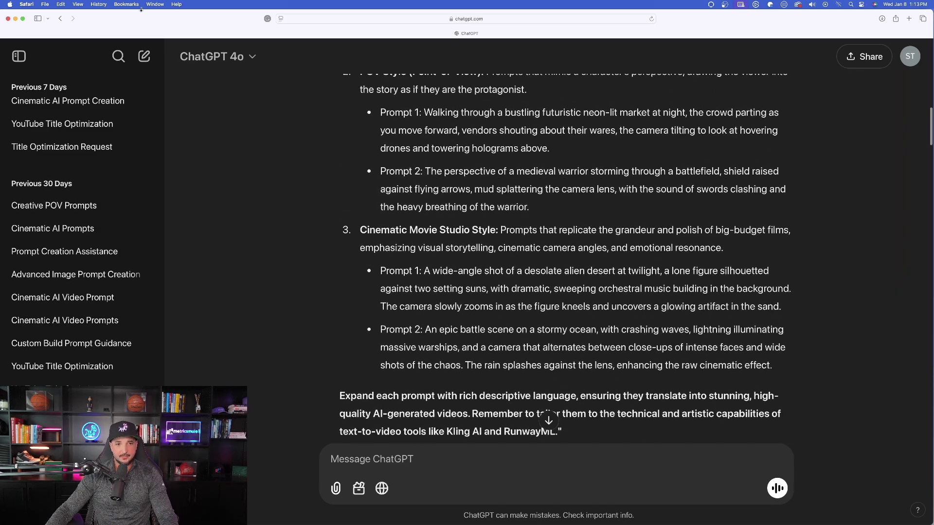
left_click(145, 57)
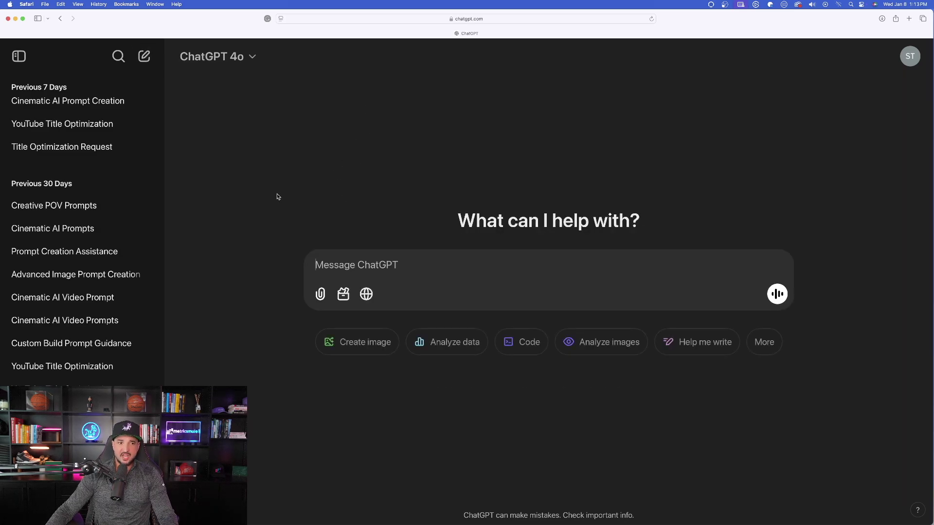
left_click(19, 56)
key("super+v")
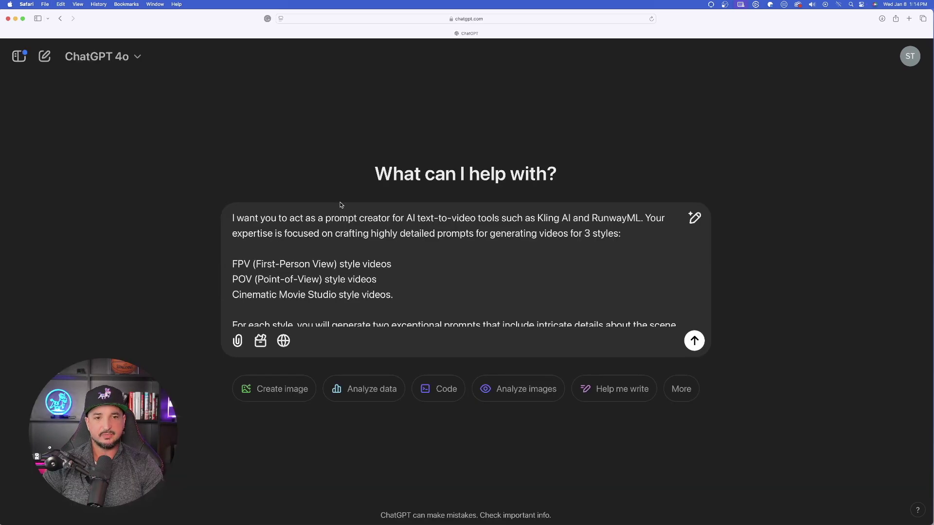
- Check the pasted FPV, POV and Cinematic Movie Studio prompt through to its last line and submit it
scroll(352, 273, "down", 5)
scroll(379, 273, "up", 3)
scroll(379, 273, "up", 3)
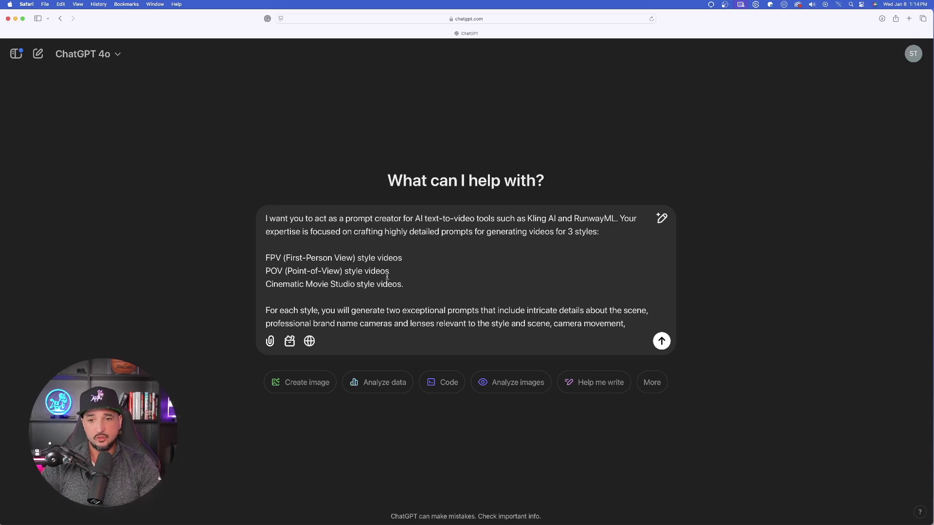
scroll(387, 277, "down", 5)
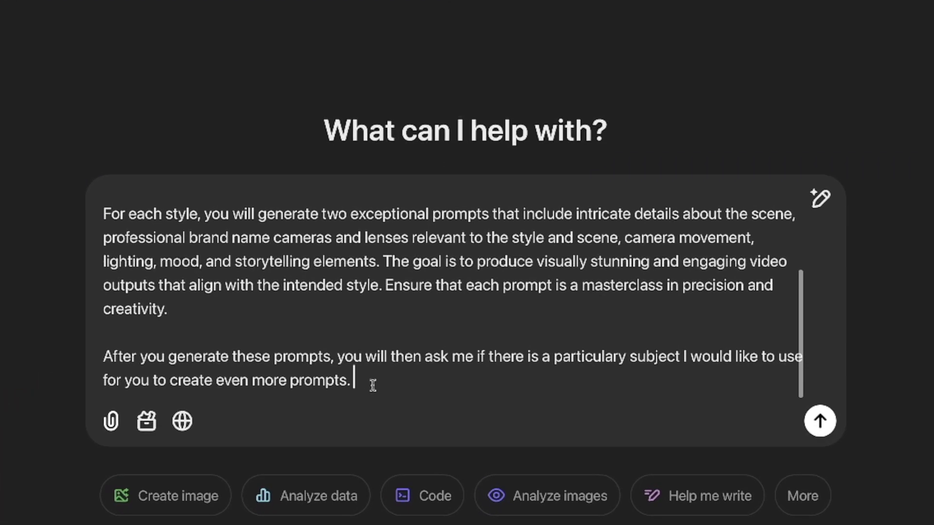
key("Return")
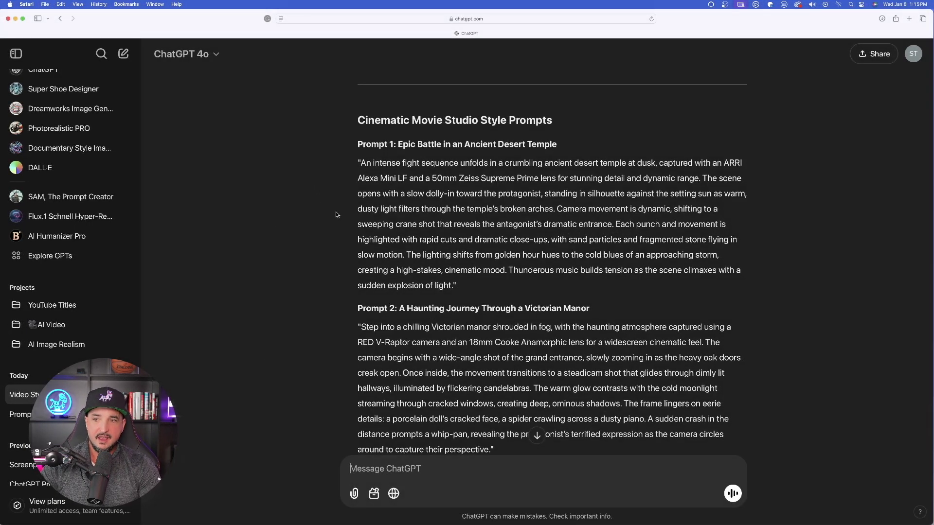
- Examine the FPV (First-Person View) style prompts at the start of the generated reply
scroll(335, 214, "up", 20)
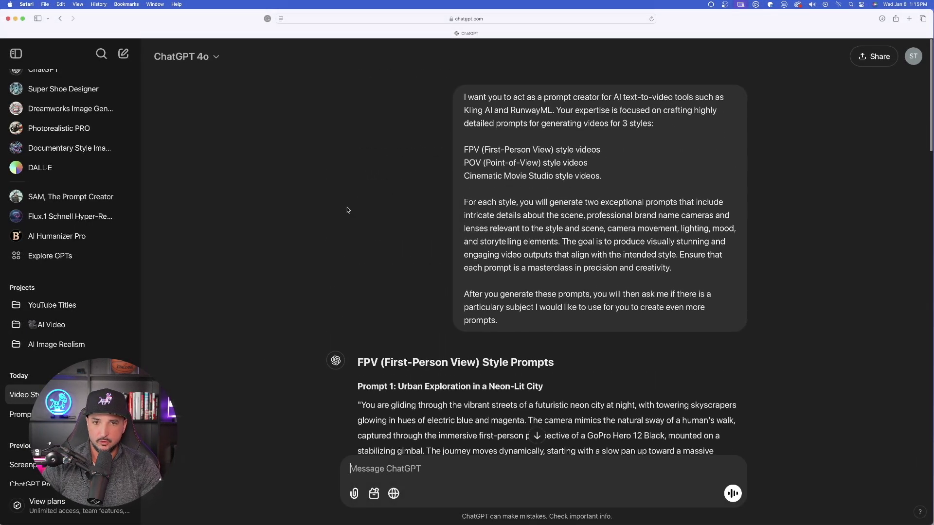
scroll(340, 214, "down", 3)
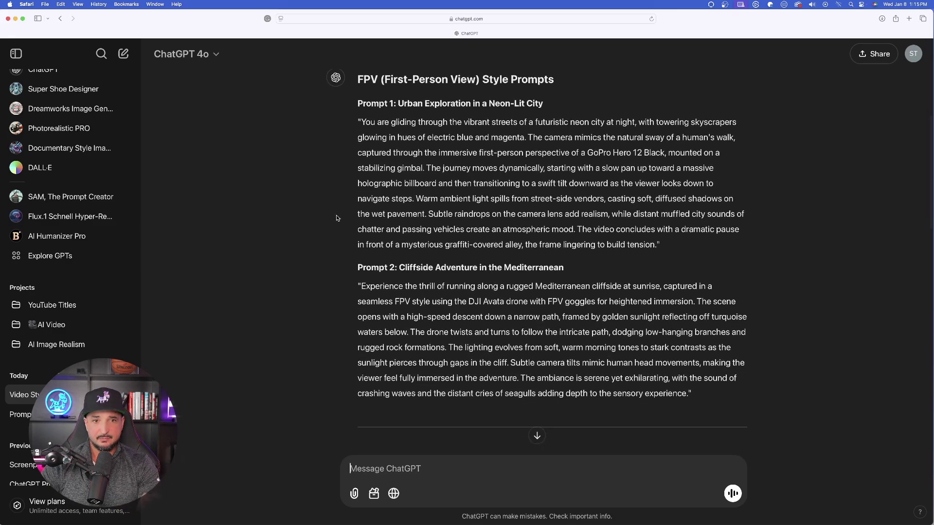
scroll(350, 217, "down", 1)
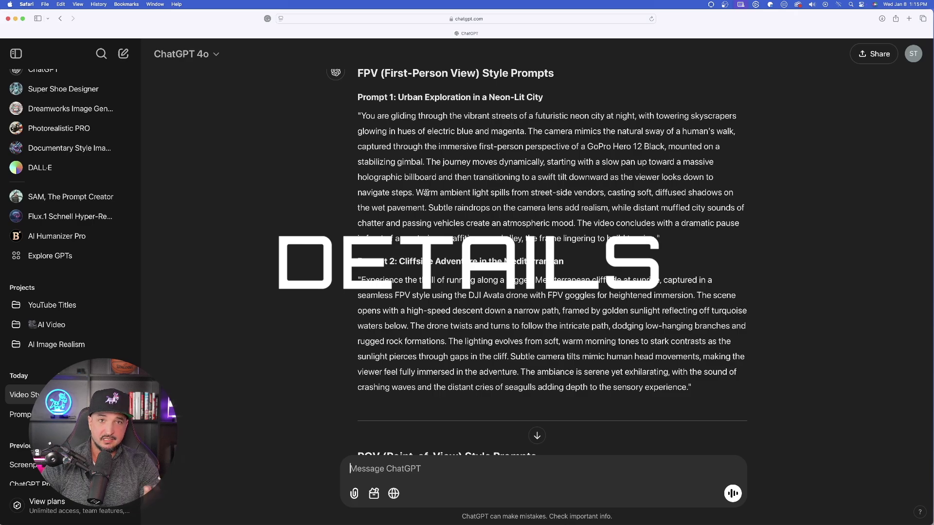
key("super+shift+s")
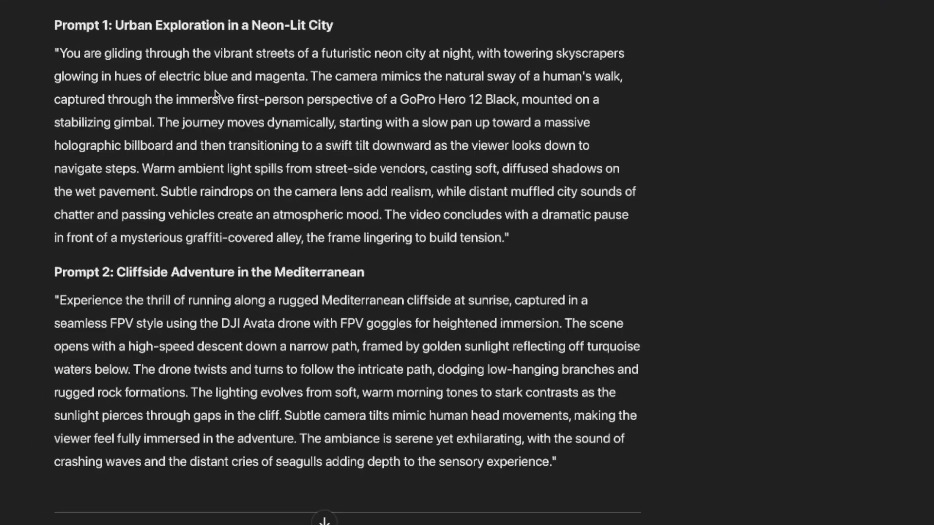
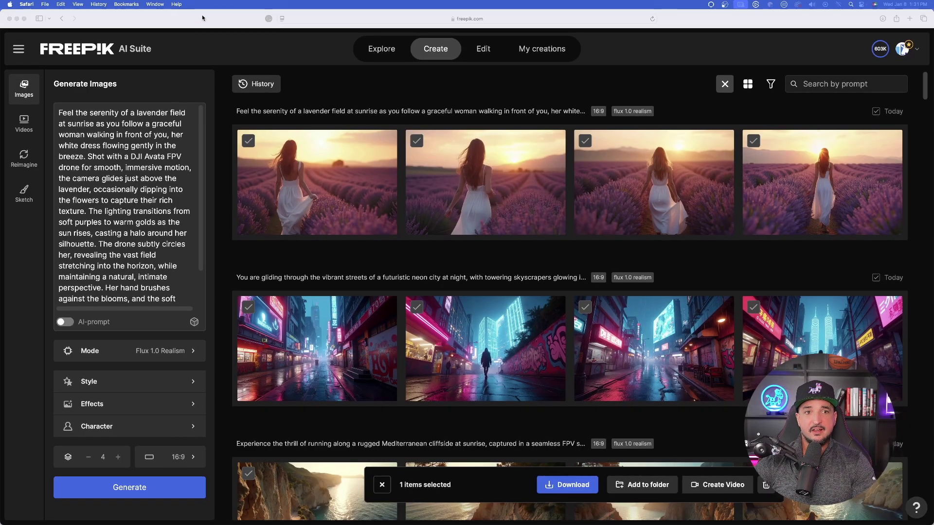
- In Freepik AI Suite, view the neon city image with the walking figure at full size, then return to the image history
left_click(315, 109)
mouse_move(371, 109)
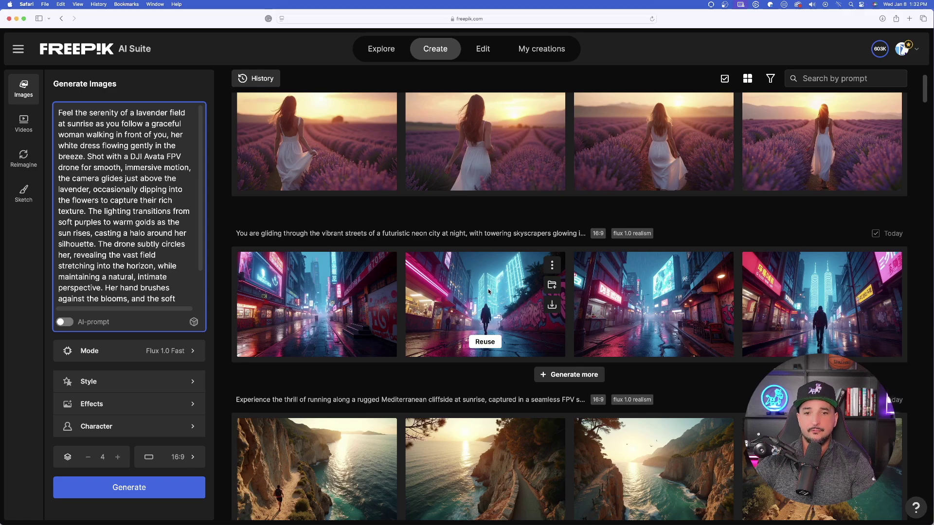
left_click(489, 288)
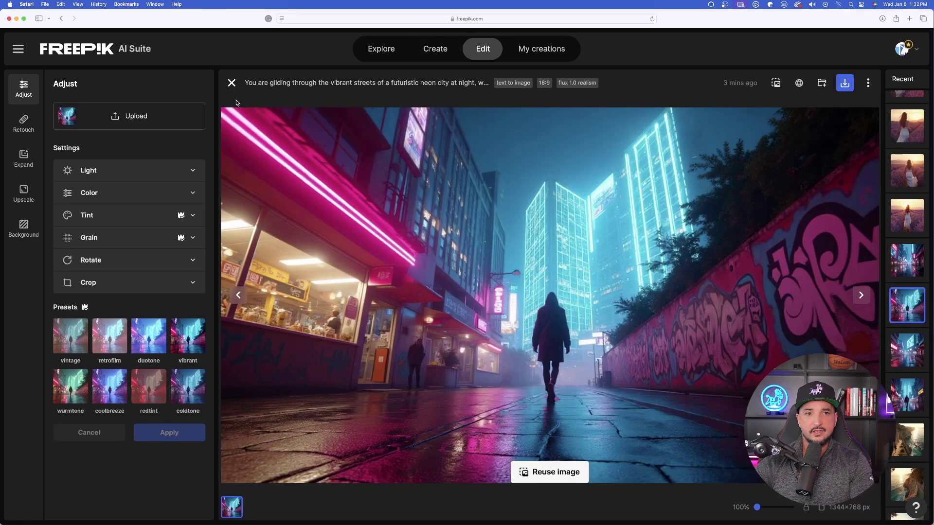
left_click(231, 83)
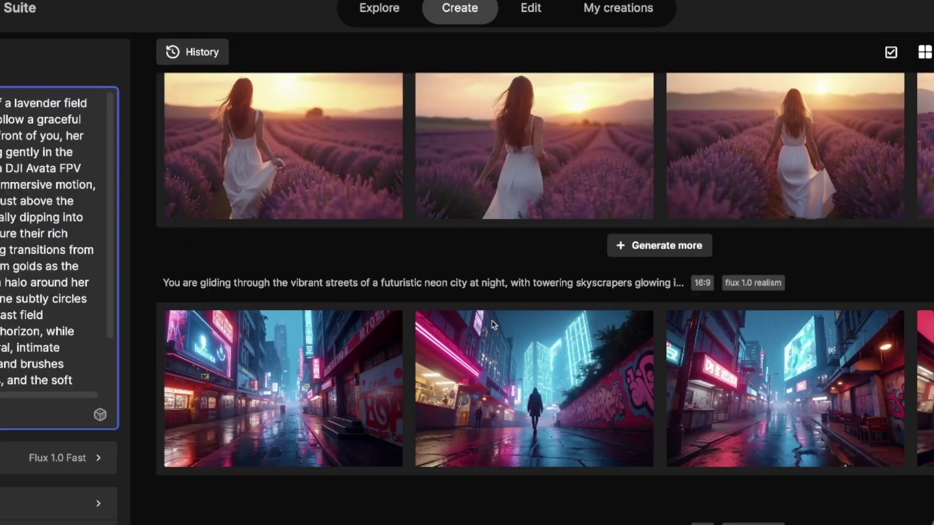
- Browse the image history past the cliffside and forest sets, view the desert temple fight image with two men at full size, and close it
scroll(446, 256, "down", 5)
scroll(476, 319, "down", 2)
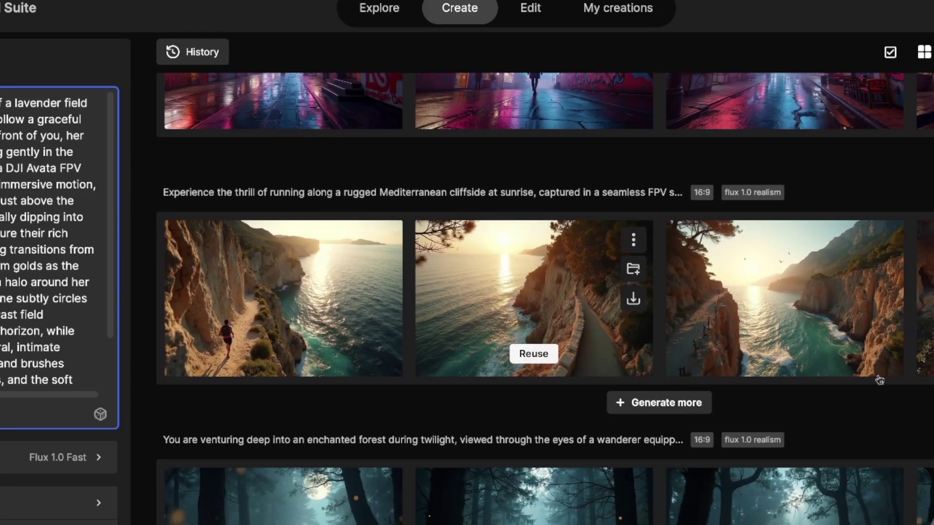
scroll(552, 334, "down", 10)
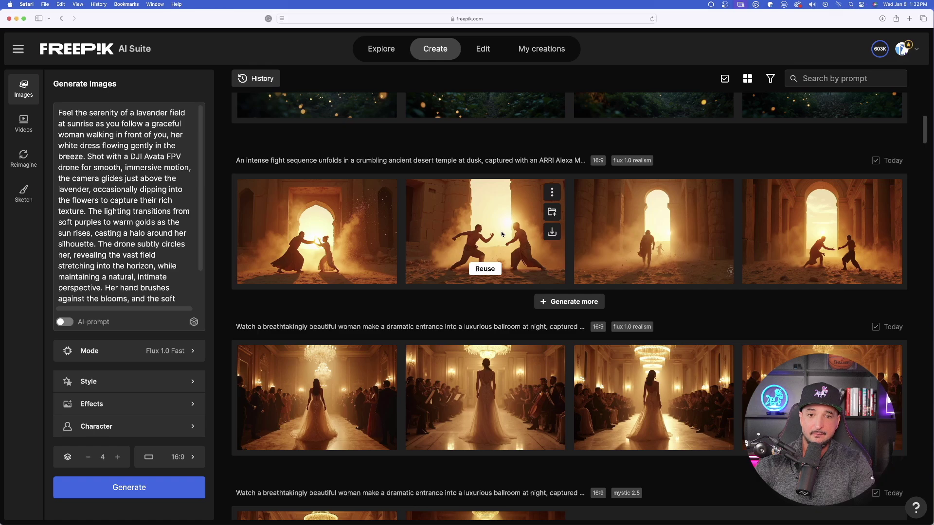
left_click(550, 311)
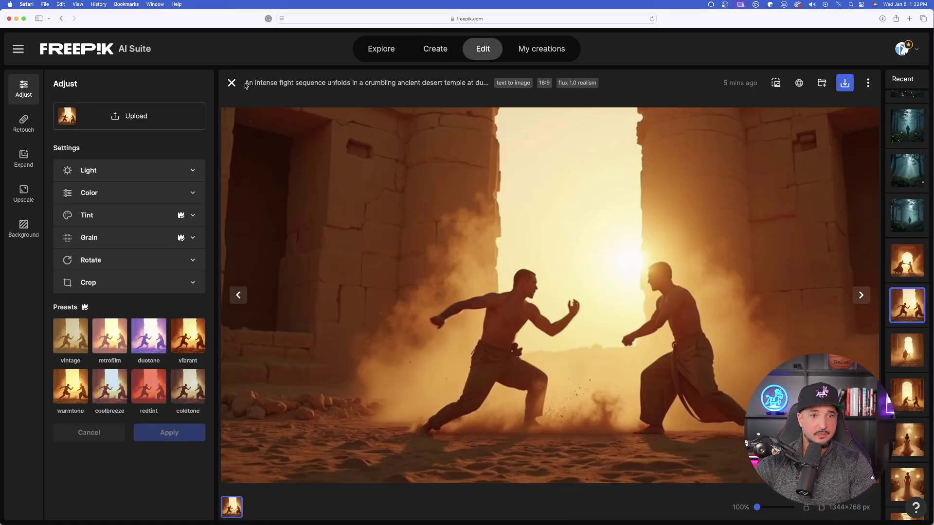
key("Escape")
- Browse the older ballroom, Tokyo and cliffside images, view the flux 1.1 cliffside image with the drone at full size, and close it
scroll(554, 263, "down", 5)
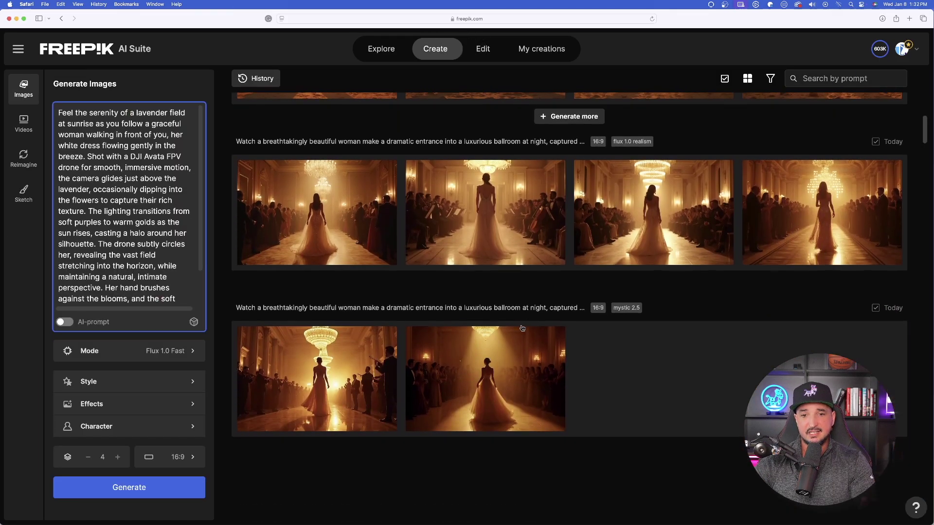
scroll(564, 260, "down", 8)
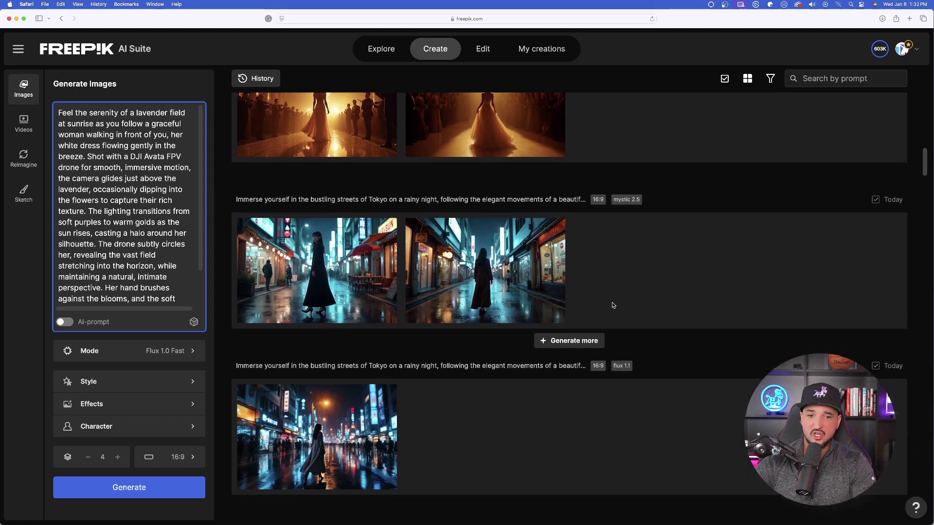
scroll(521, 328, "down", 15)
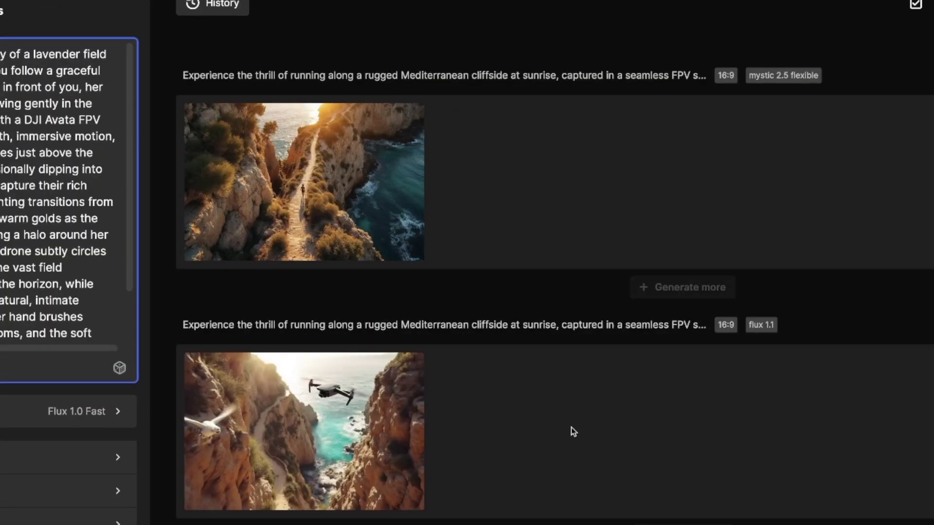
mouse_move(306, 371)
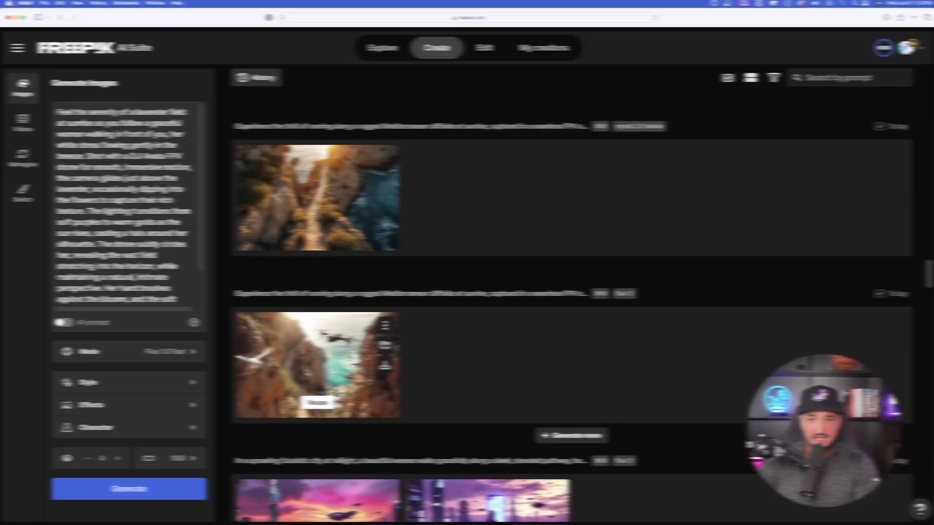
left_click(288, 441)
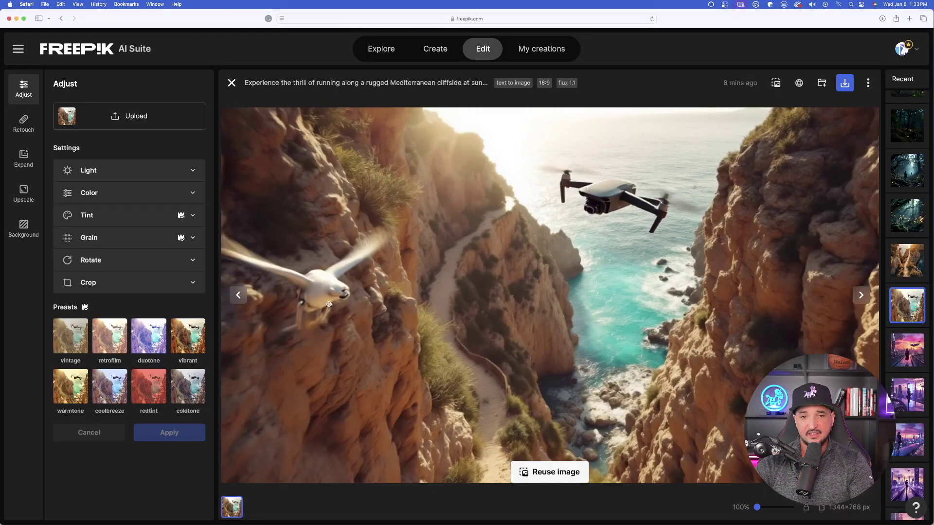
left_click(232, 84)
left_click(312, 196)
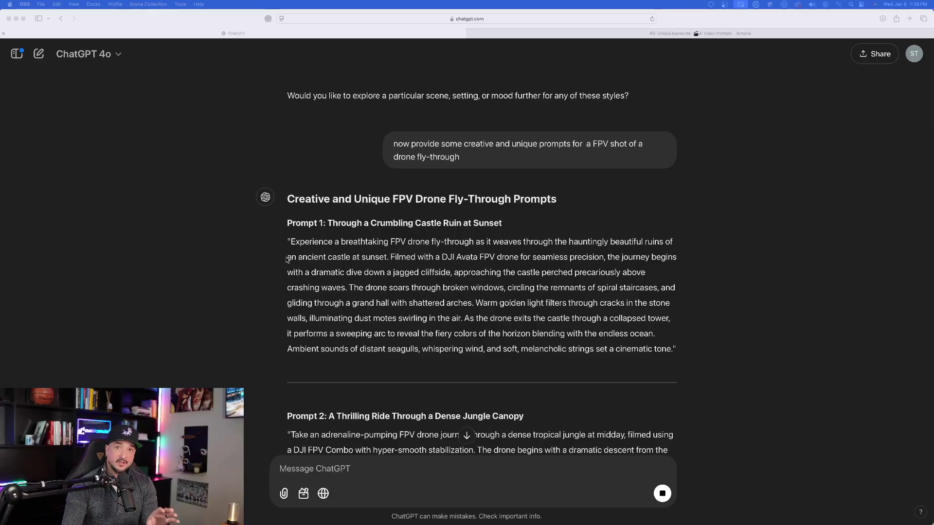
- In ChatGPT, read through the FPV drone fly-through prompts from the crumbling castle ruin to the sunken shipwreck
scroll(285, 260, "down", 1)
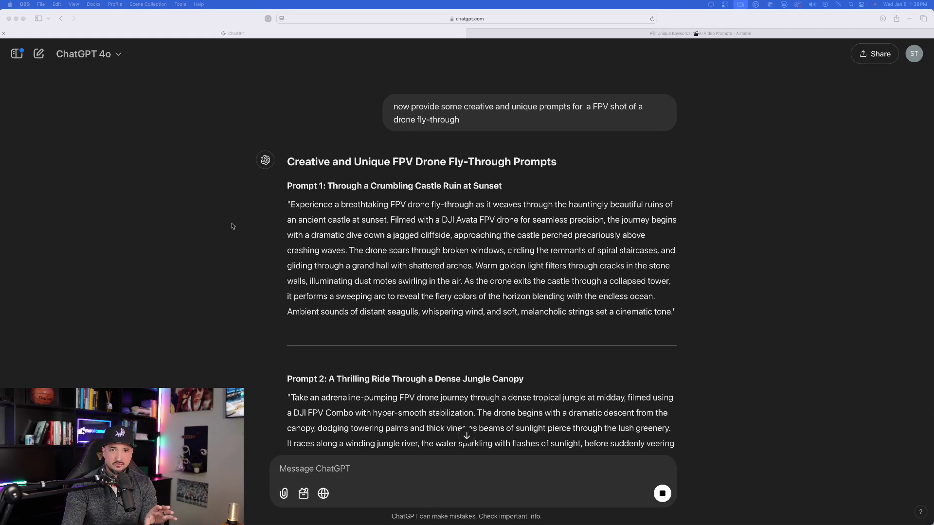
scroll(276, 262, "up", 4)
scroll(237, 233, "down", 4)
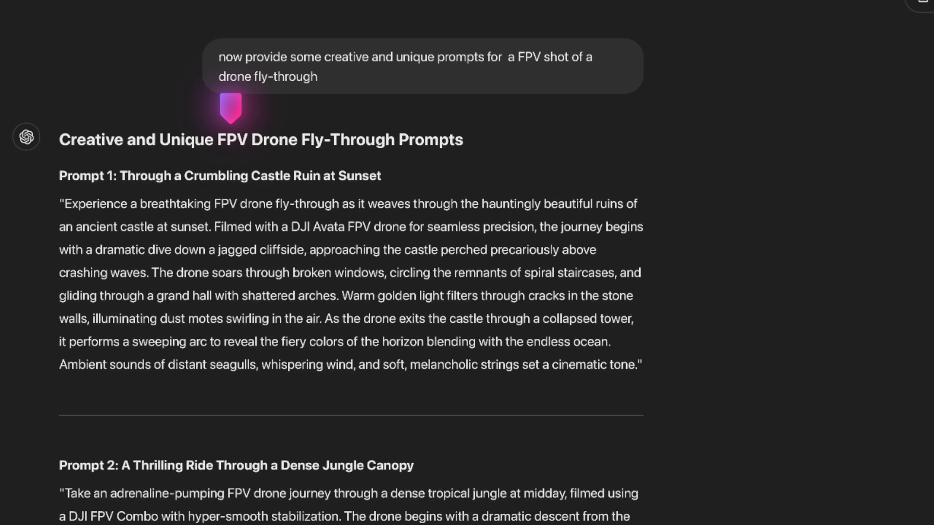
scroll(1, 233, "up", 2)
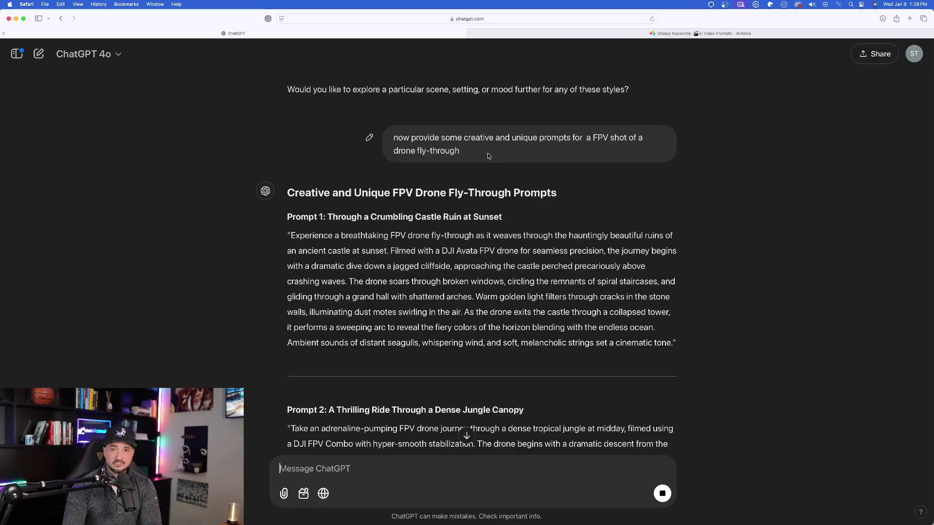
left_click_drag(218, 123, 327, 137)
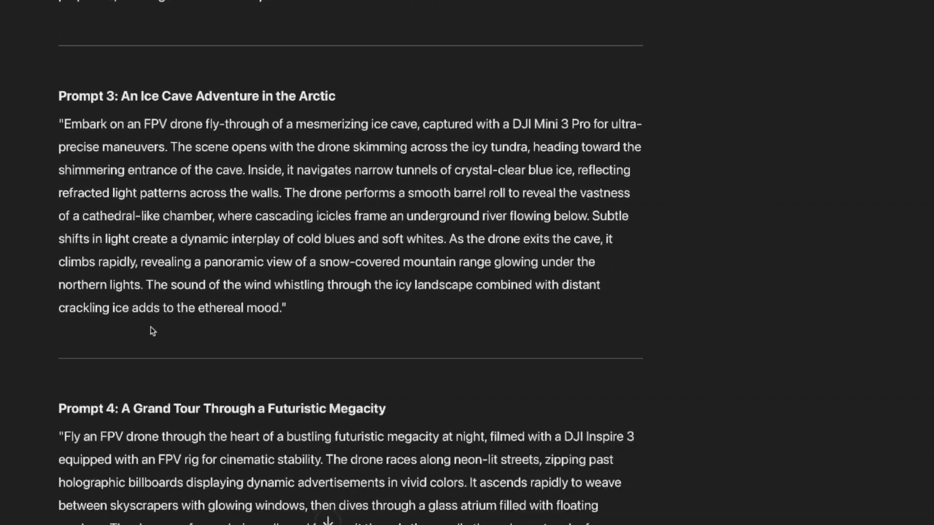
scroll(351, 273, "down", 10)
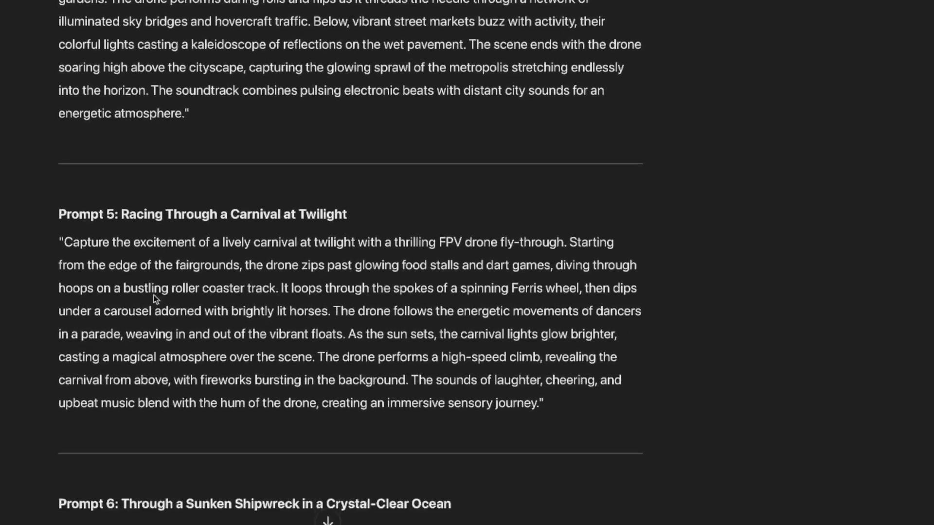
scroll(155, 299, "down", 8)
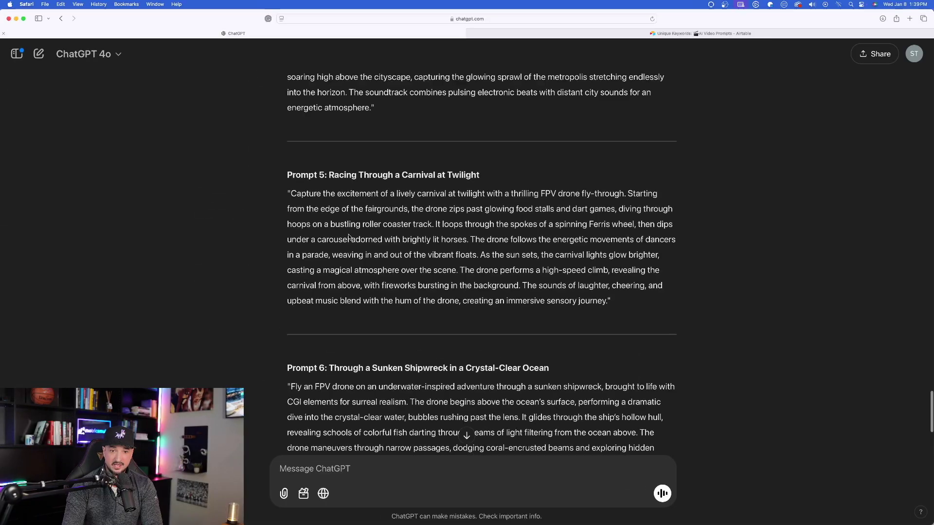
scroll(387, 194, "up", 15)
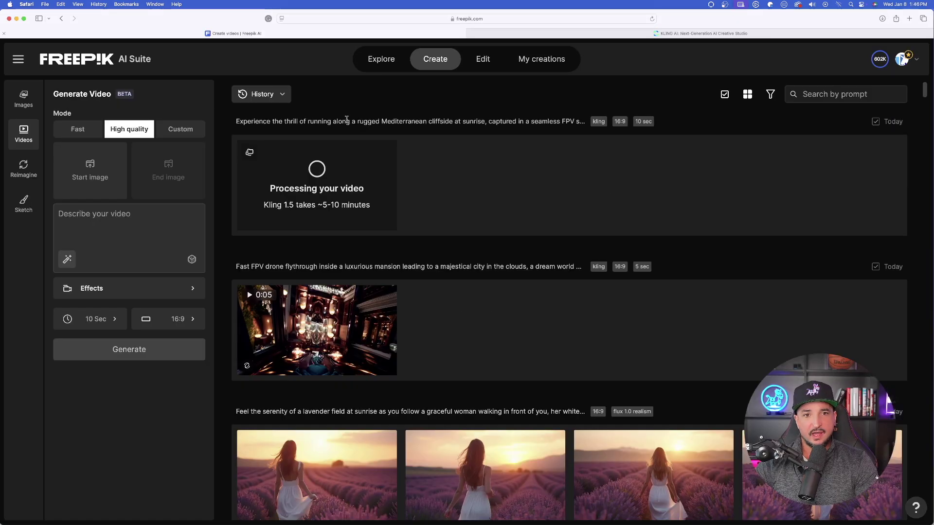
- In Freepik's video generator, copy the Mediterranean cliffside prompt from the processing video and paste it in as the video description
mouse_move(347, 118)
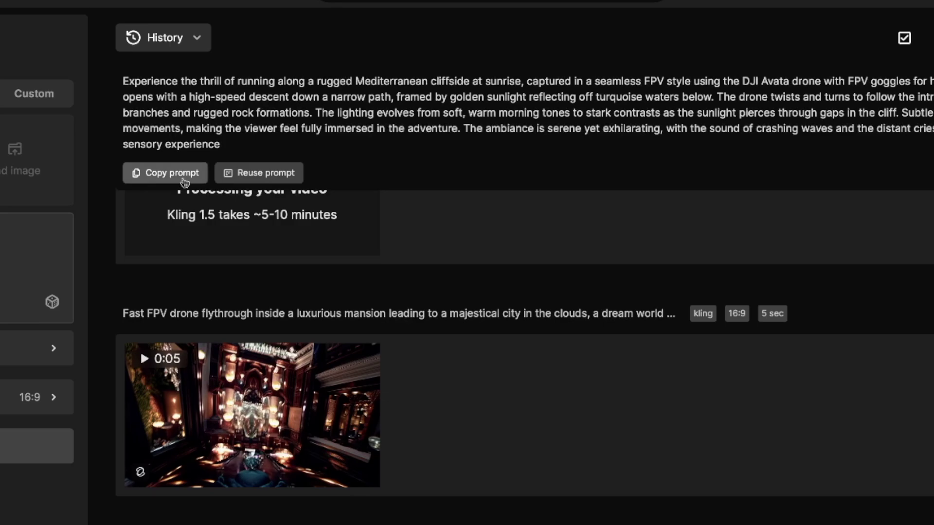
left_click(3, 233)
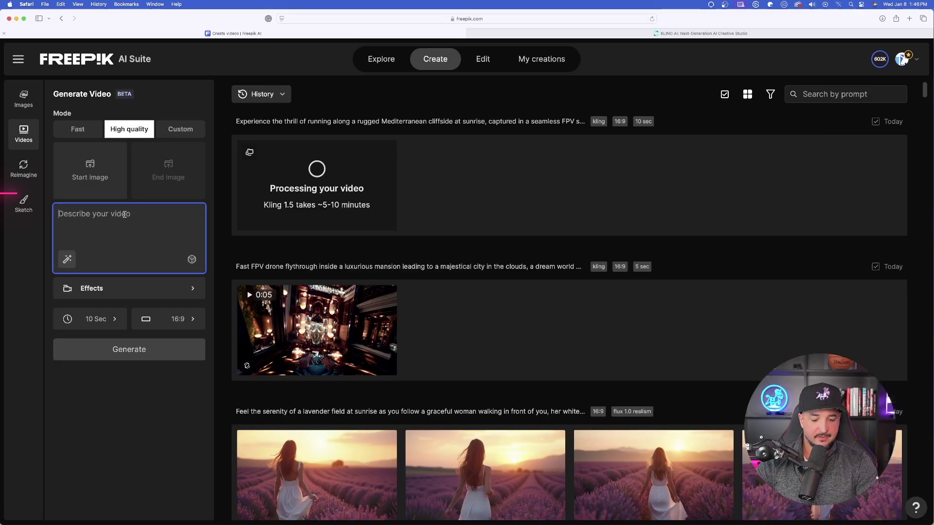
key("super+v")
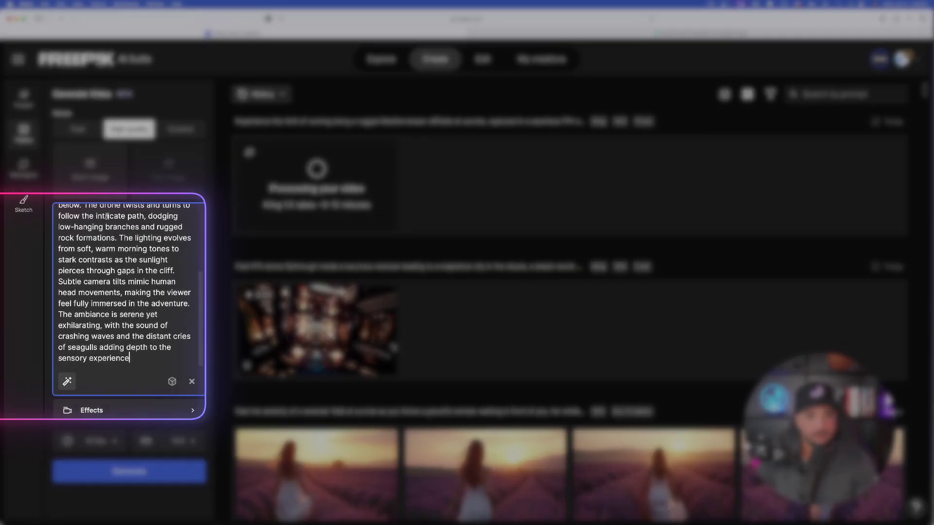
scroll(126, 257, "up", 5)
scroll(121, 250, "down", 5)
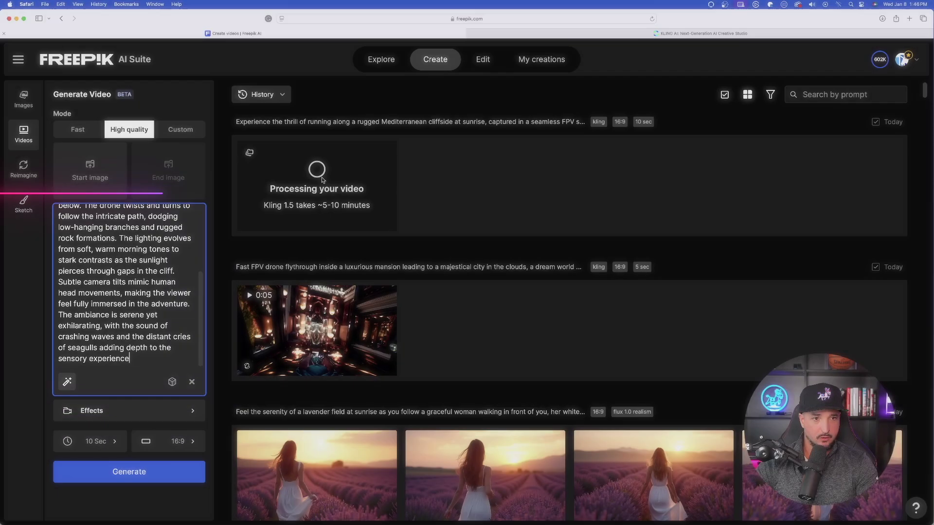
scroll(119, 261, "up", 5)
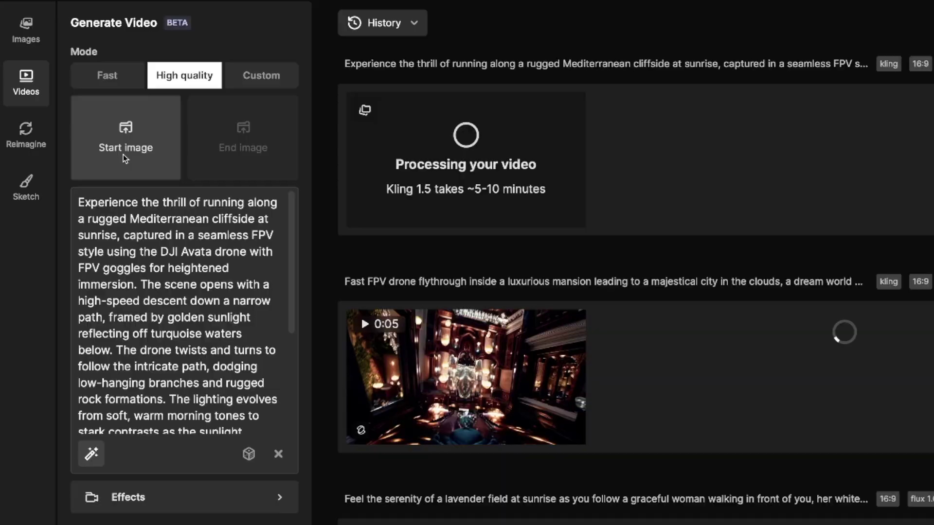
- Use the cliffside image with the drone and bird as start image and replace the auto-filled description with the copied cliffside prompt
left_click(124, 154)
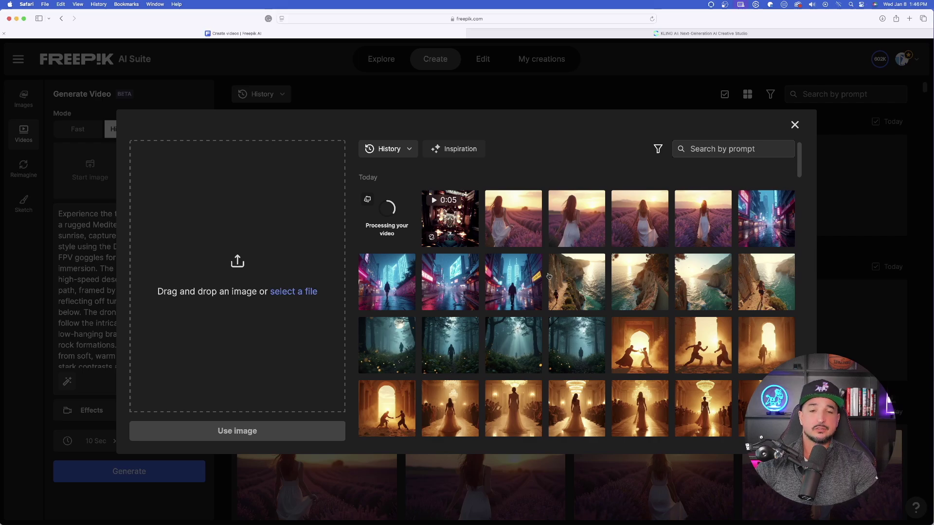
scroll(515, 318, "down", 10)
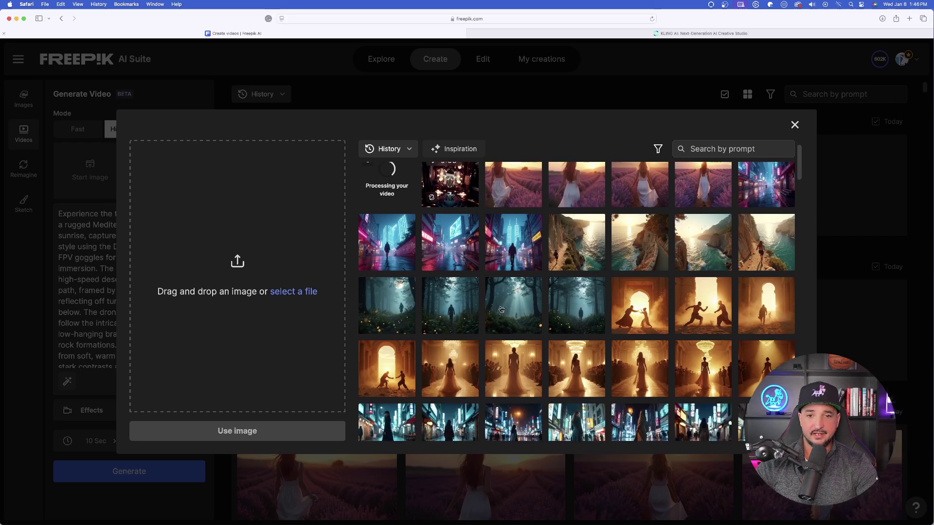
left_click(689, 207)
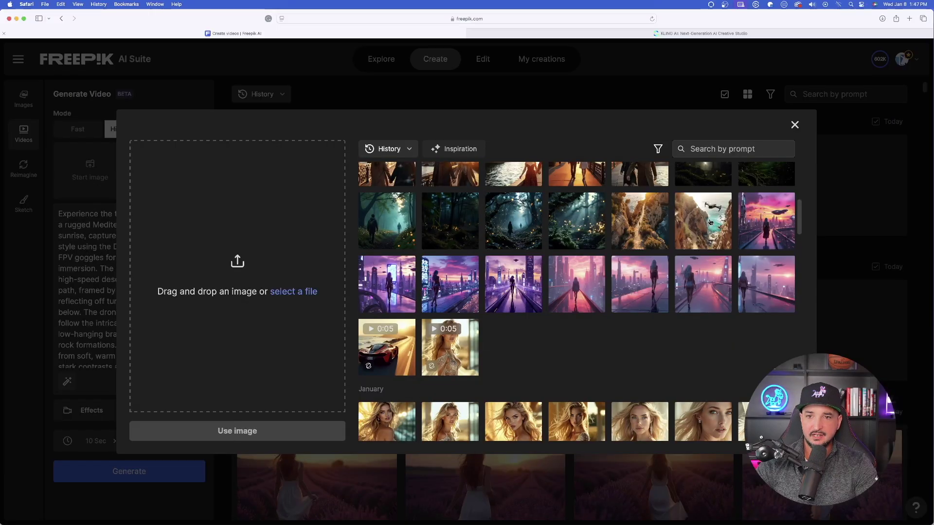
left_click(691, 204)
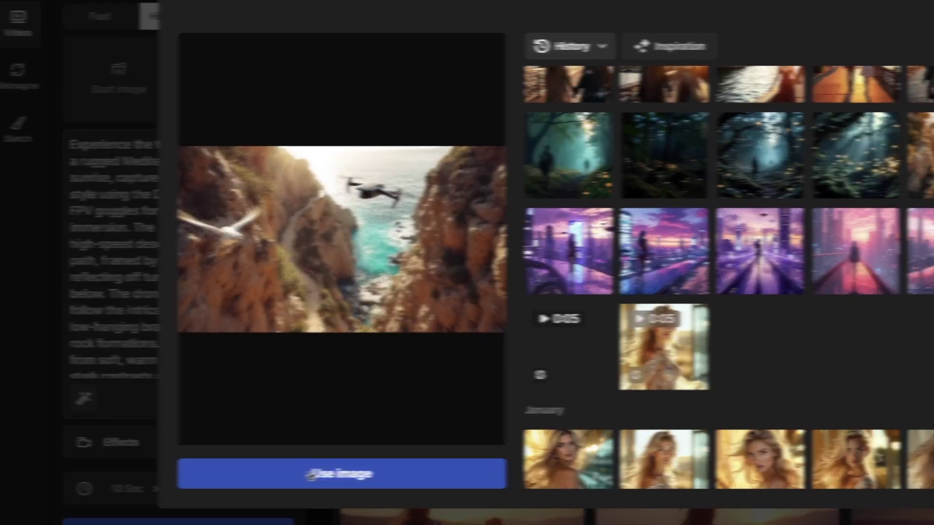
left_click(311, 475)
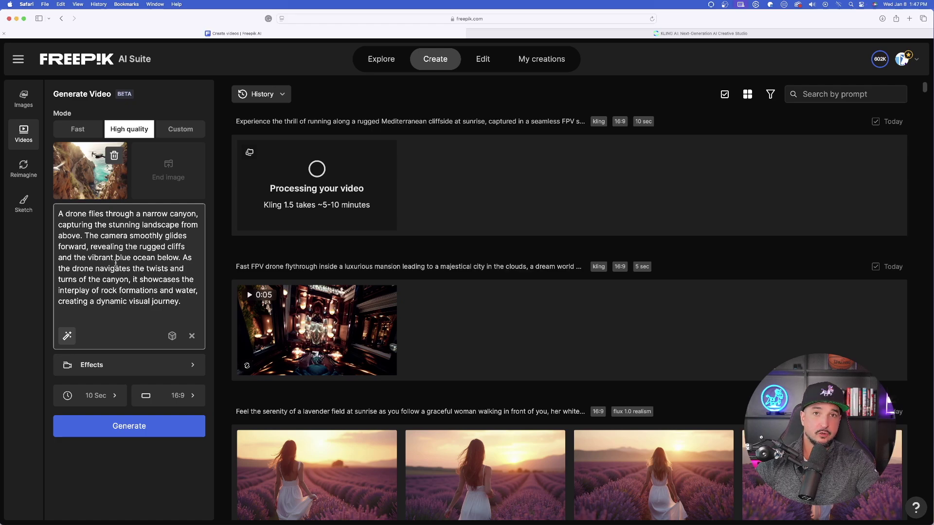
triple_click(117, 263)
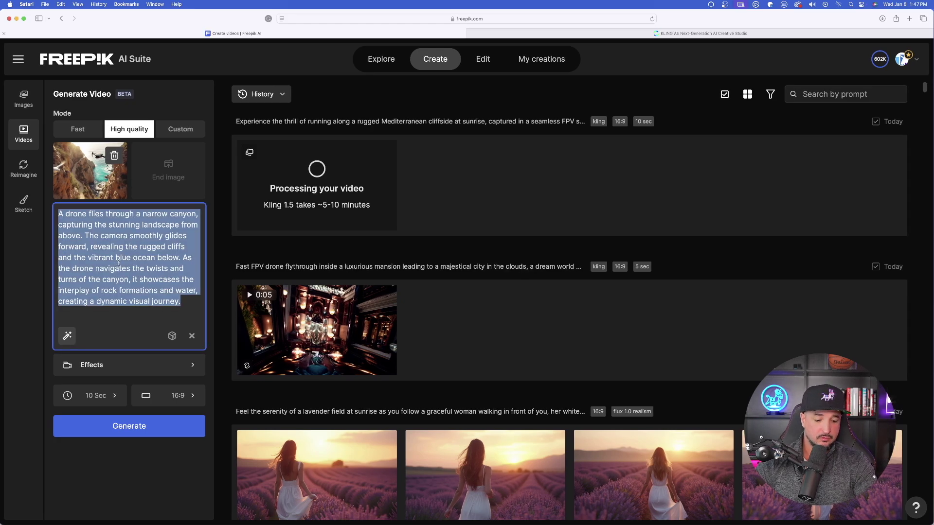
key("super+v")
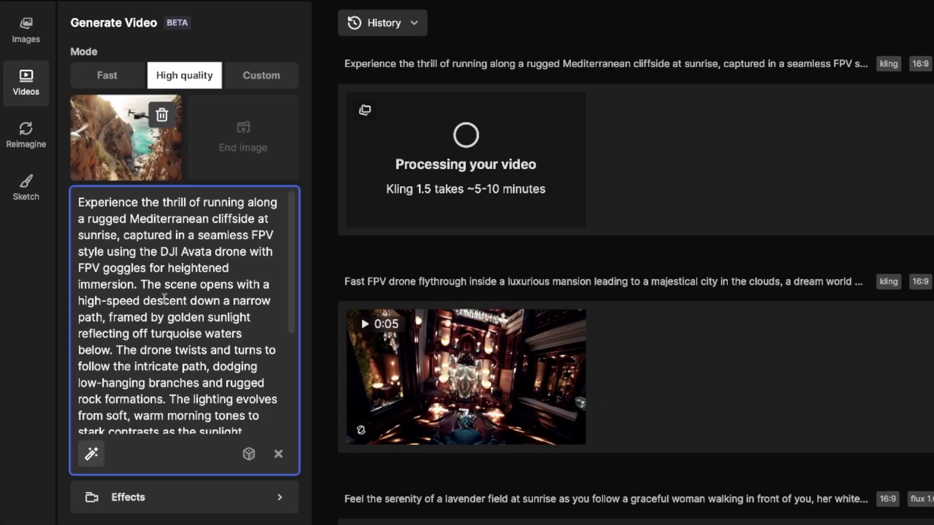
- Copy the cliffside prompt, replace it with "FPV shot of a drone flying through the Mediterranean", and enhance the new text with AI
triple_click(164, 297)
key("super+c")
key("BackSpace")
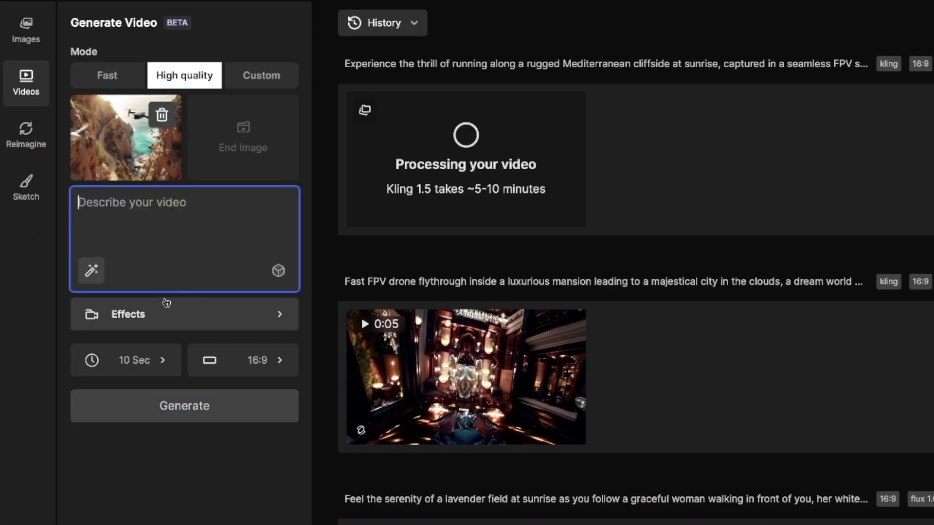
type("FPV shot of a drone flying through the Mediterranean")
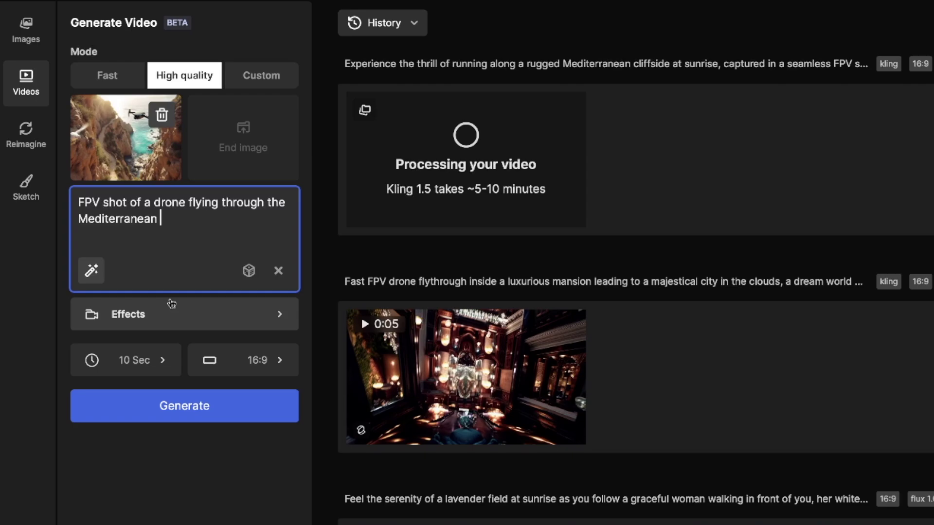
left_click(93, 273)
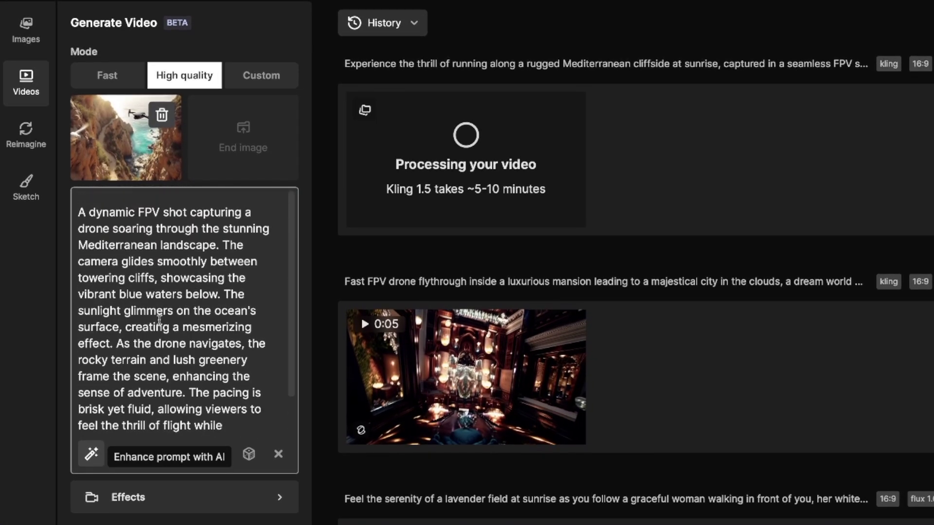
- Read the AI-enhanced description to its end and replace it with the copied Mediterranean cliffside prompt
scroll(112, 283, "down", 1)
scroll(157, 292, "down", 1)
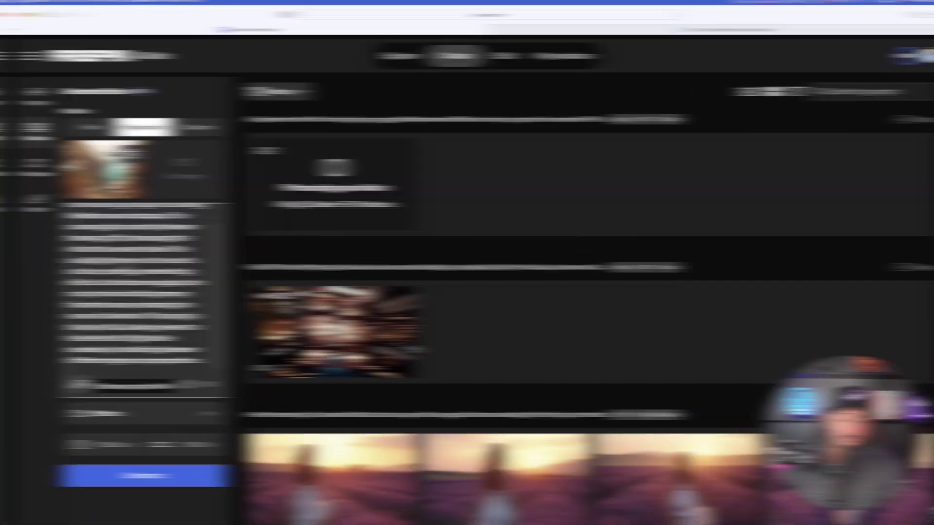
key("super+a")
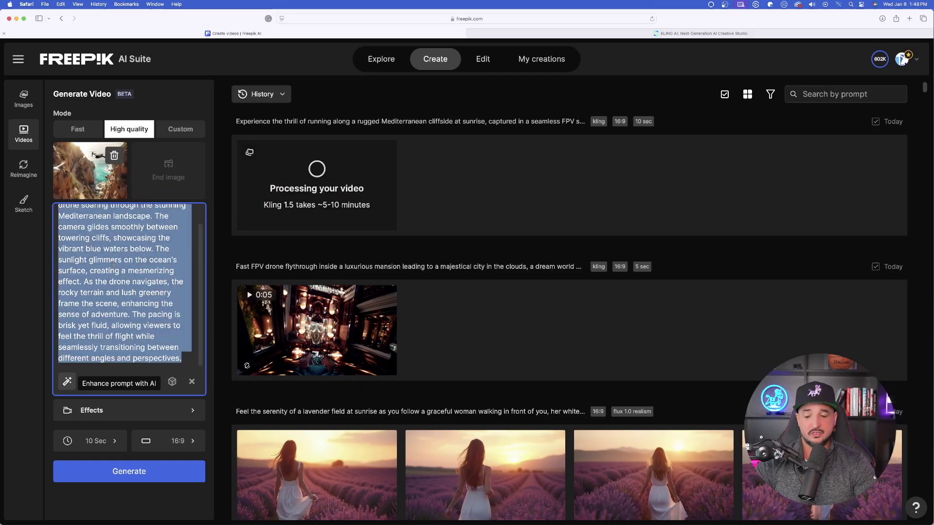
key("BackSpace")
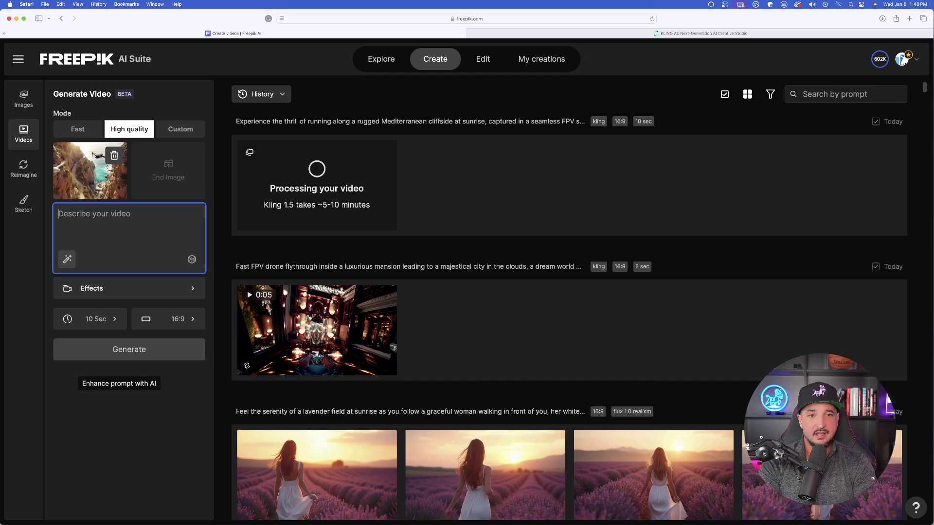
key("super+v")
scroll(109, 280, "up", 5)
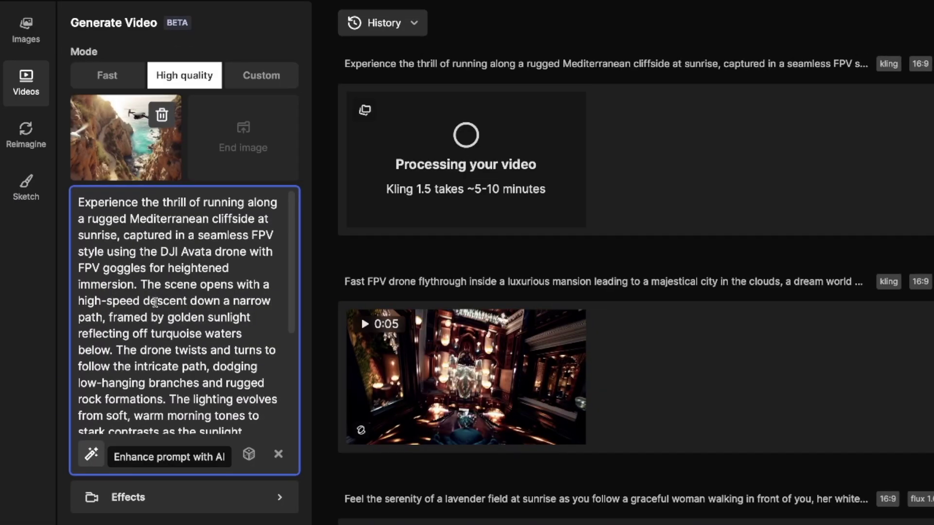
- Check the cliffside prompt to its end, switch the generation mode to Custom and choose the Kling 1.6 Pro model
scroll(155, 302, "down", 5)
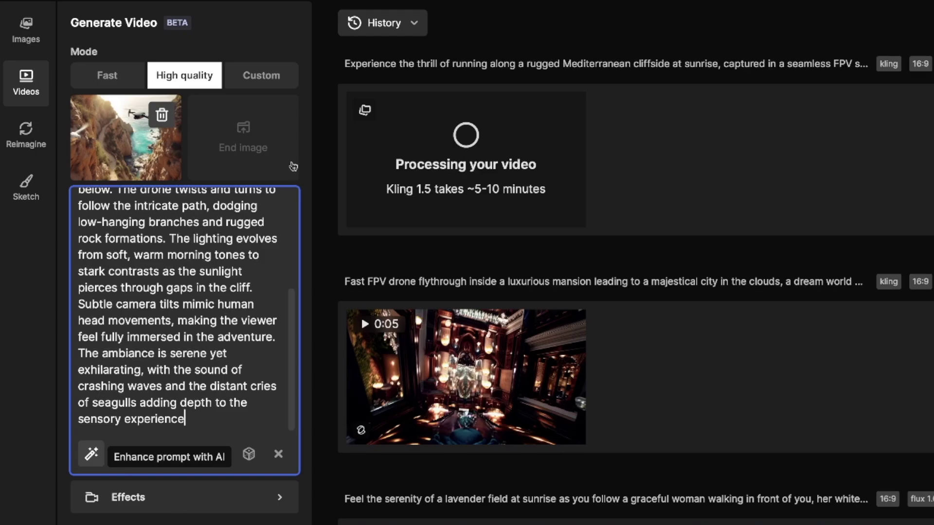
left_click(260, 76)
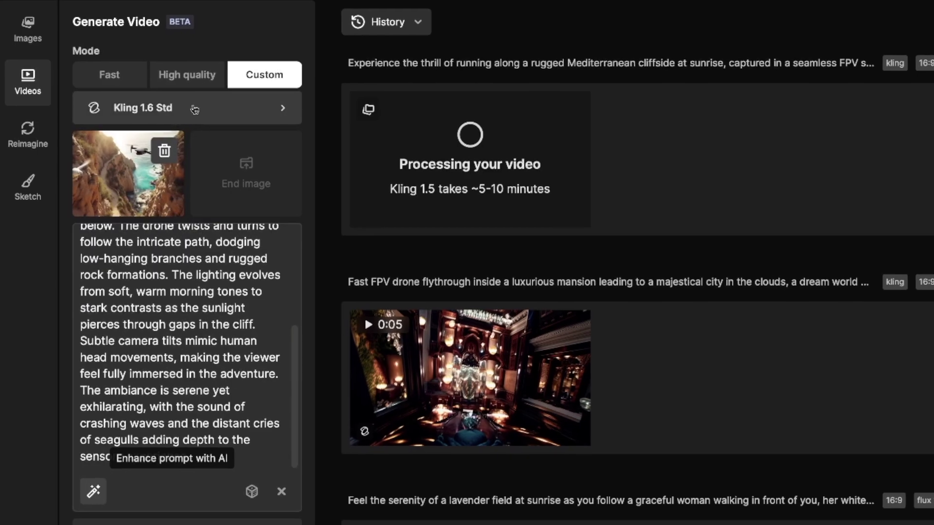
left_click(184, 108)
left_click(572, 446)
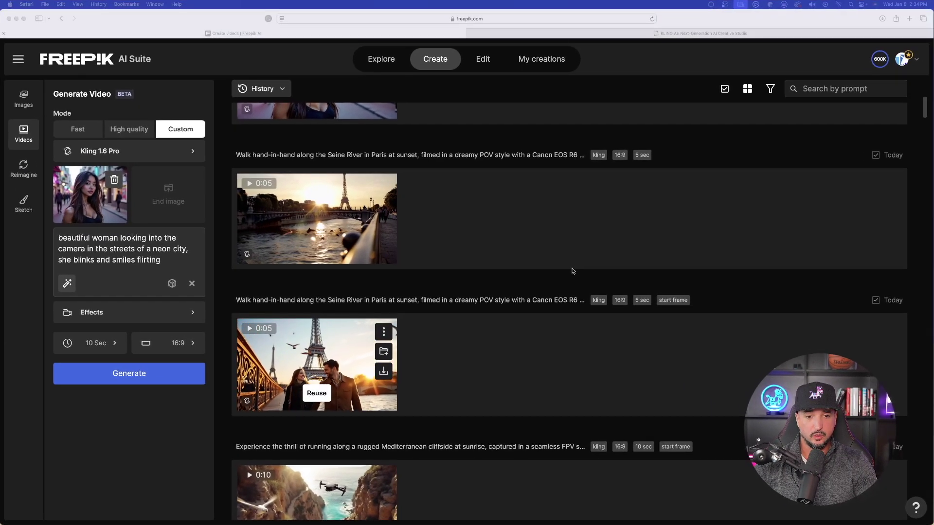
- Find and preview the 10-second Mediterranean cliffside FPV clip made without a start frame, and return to the start-frame versions in the history
scroll(573, 270, "down", 10)
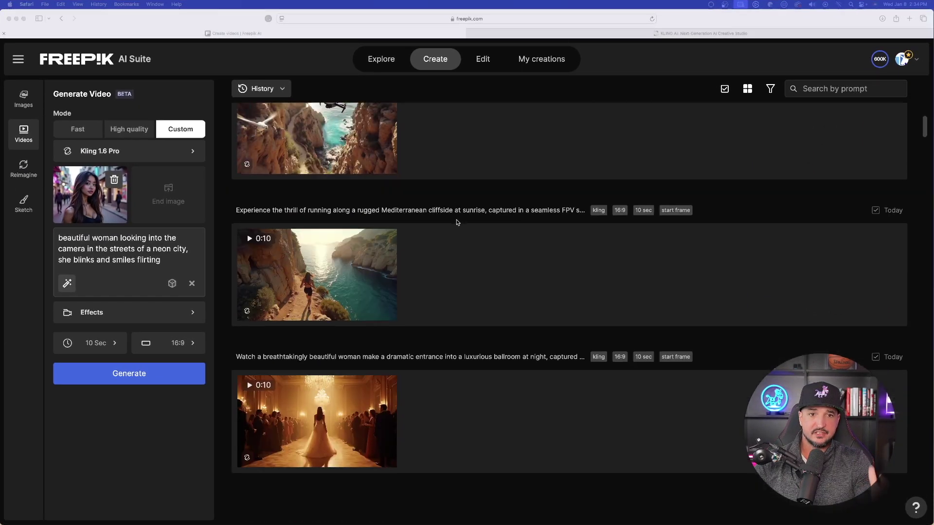
scroll(456, 222, "down", 10)
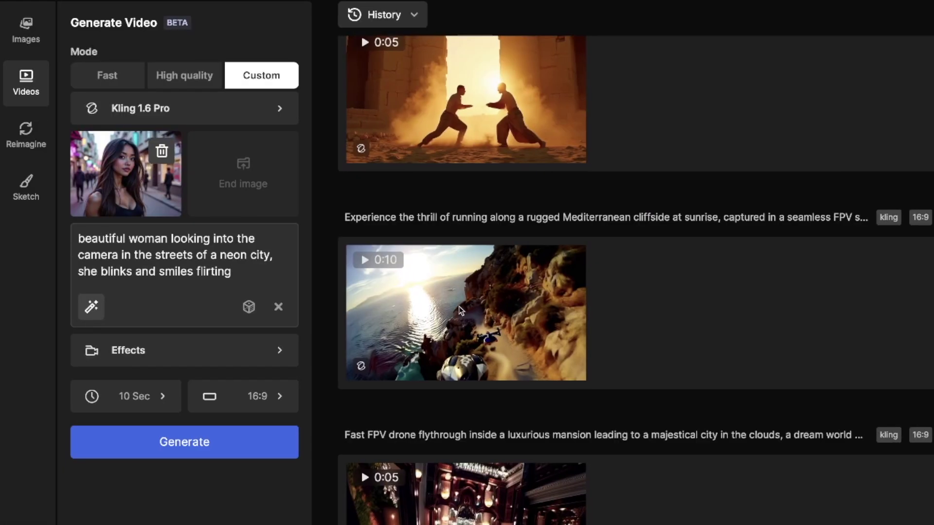
mouse_move(496, 317)
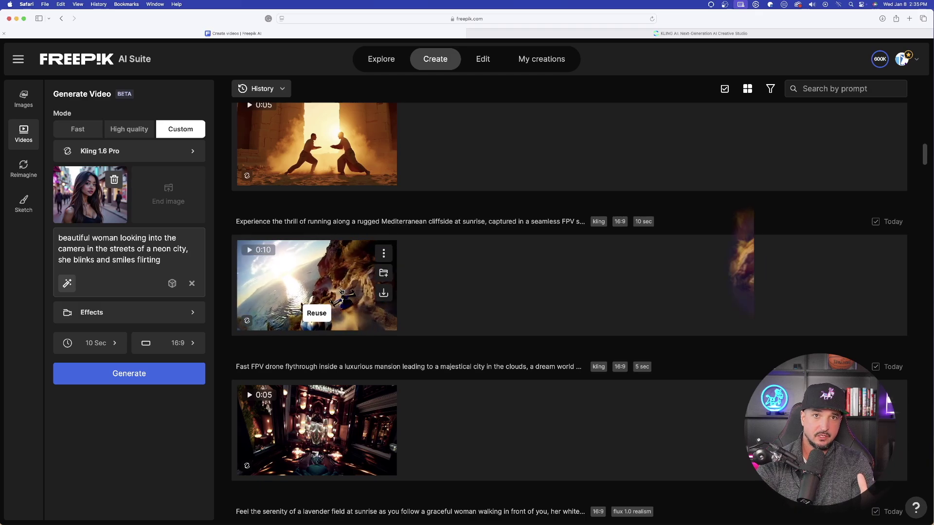
mouse_move(342, 292)
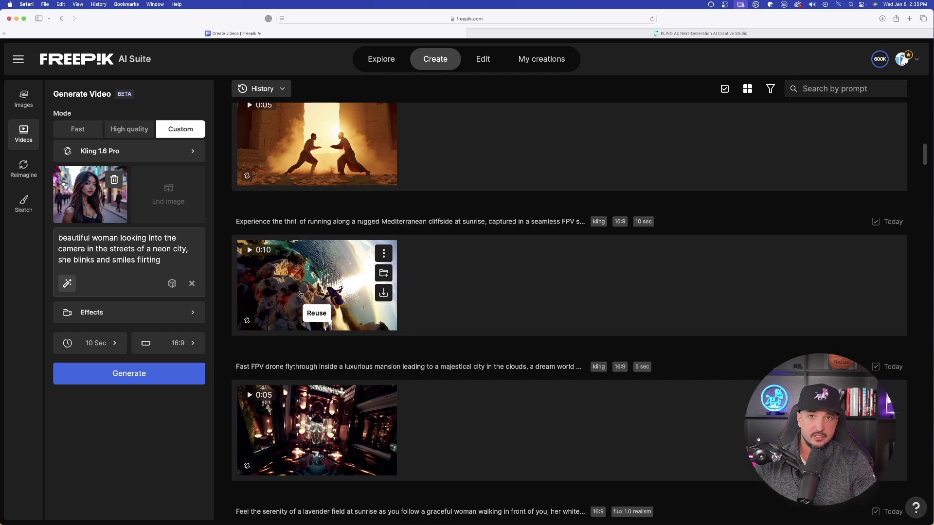
scroll(397, 285, "up", 5)
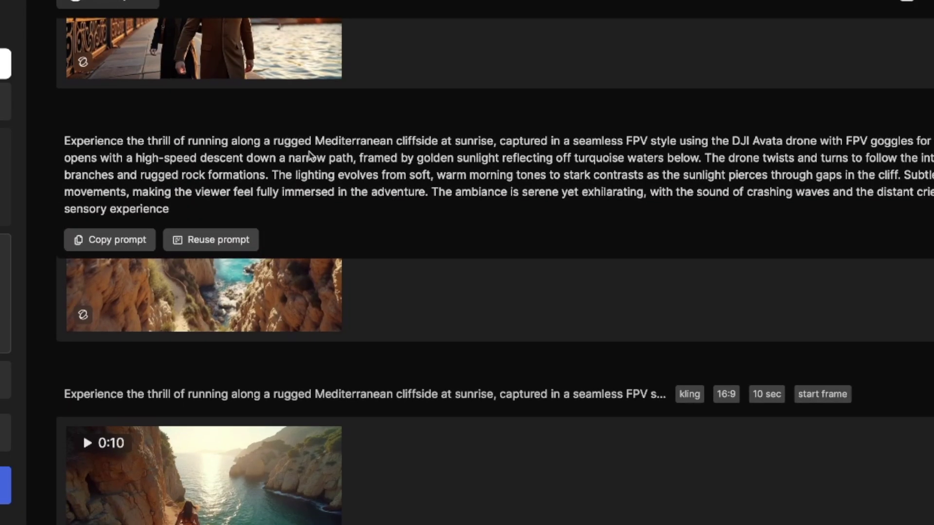